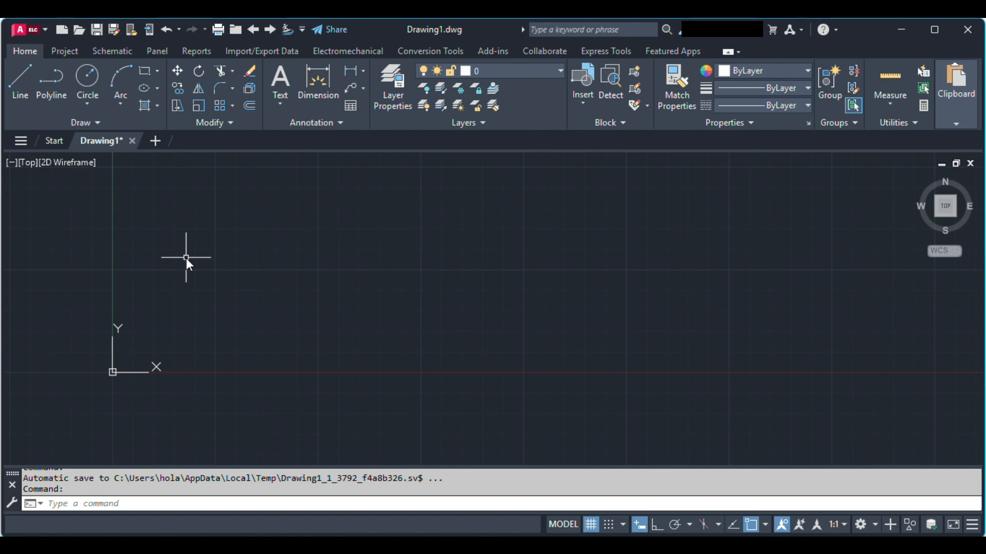
Draw a horizontal rectangle on the right of the origin, overlapping the X axis.
type("REc")
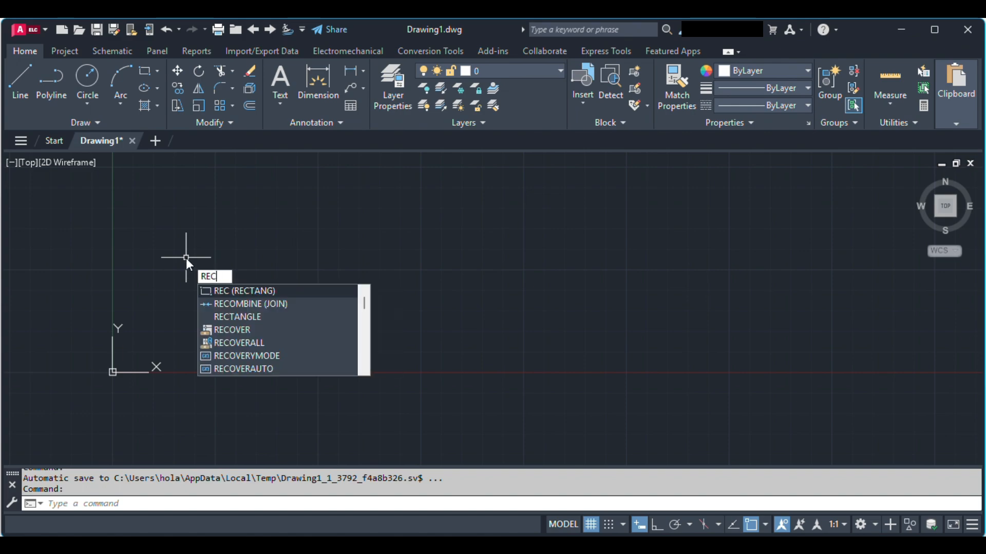
key("Return")
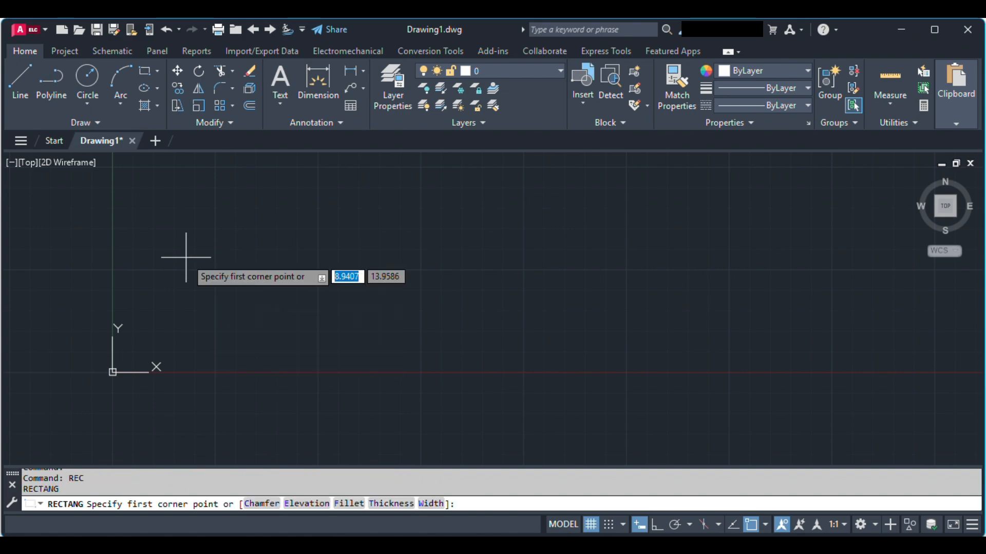
left_click(256, 262)
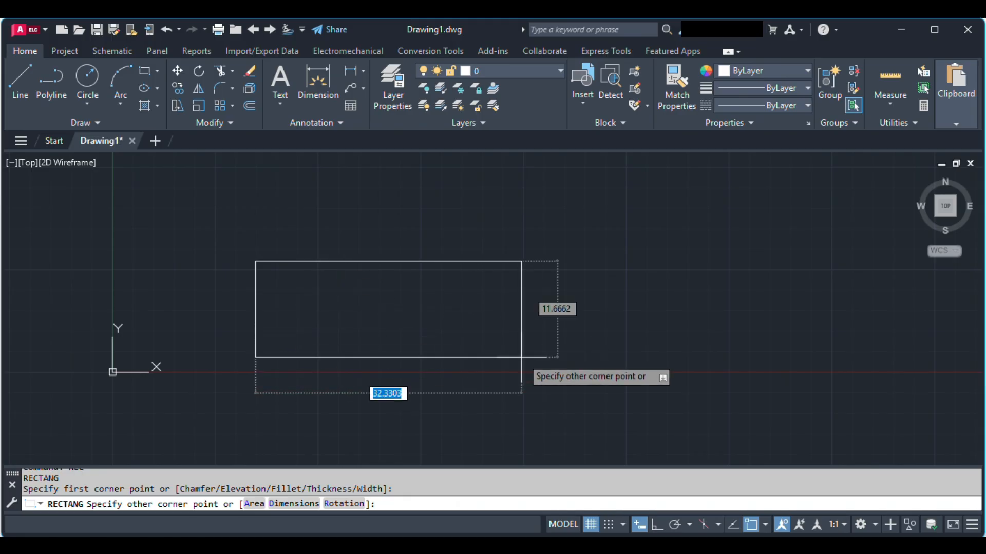
left_click(500, 395)
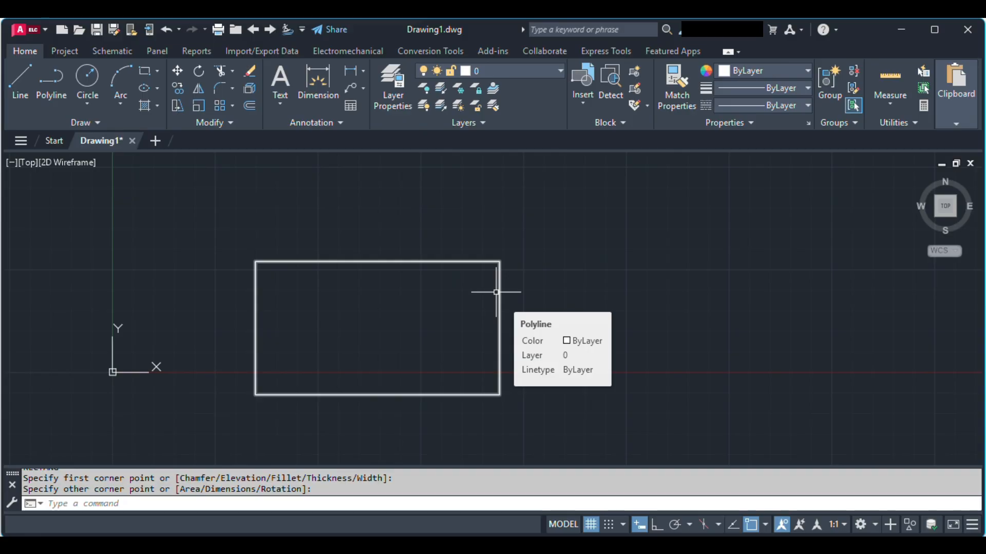
Select the rectangle with a window and move it freehand to the right until its lower edge lies near the X axis.
left_click(228, 234)
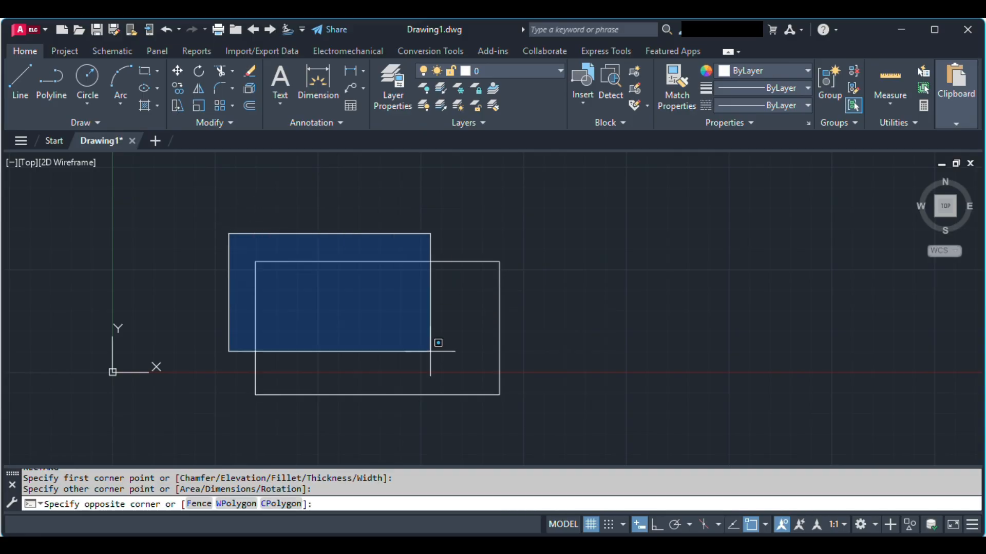
left_click(529, 423)
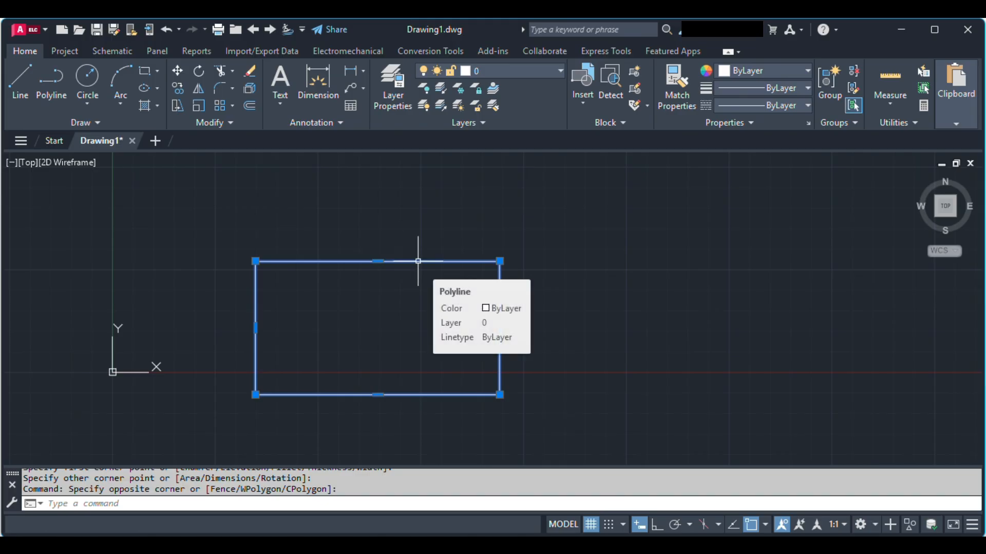
left_click_drag(419, 261, 608, 244)
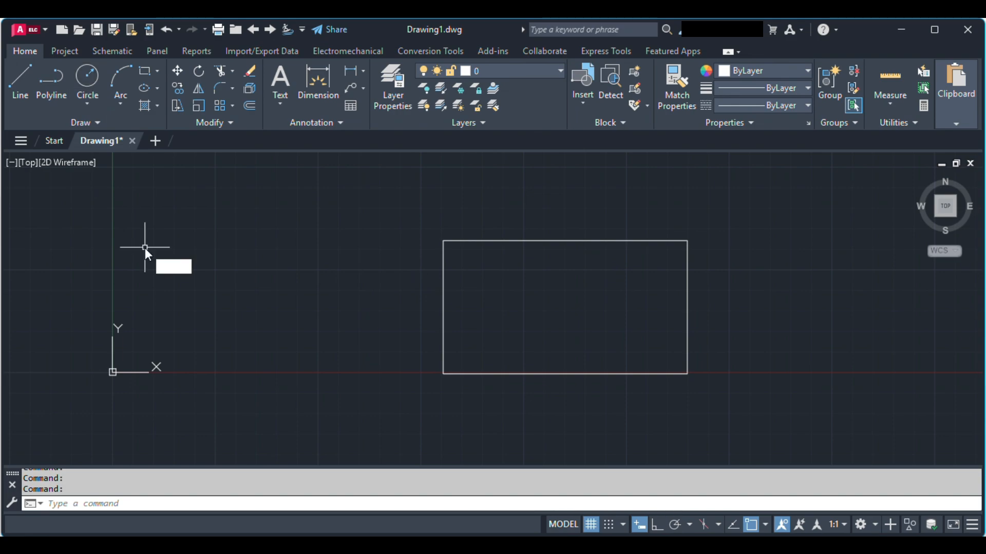
Draw a circle with a radius of about 11 units centred in the rectangle's left half, reaching down to its lower edge.
type("c")
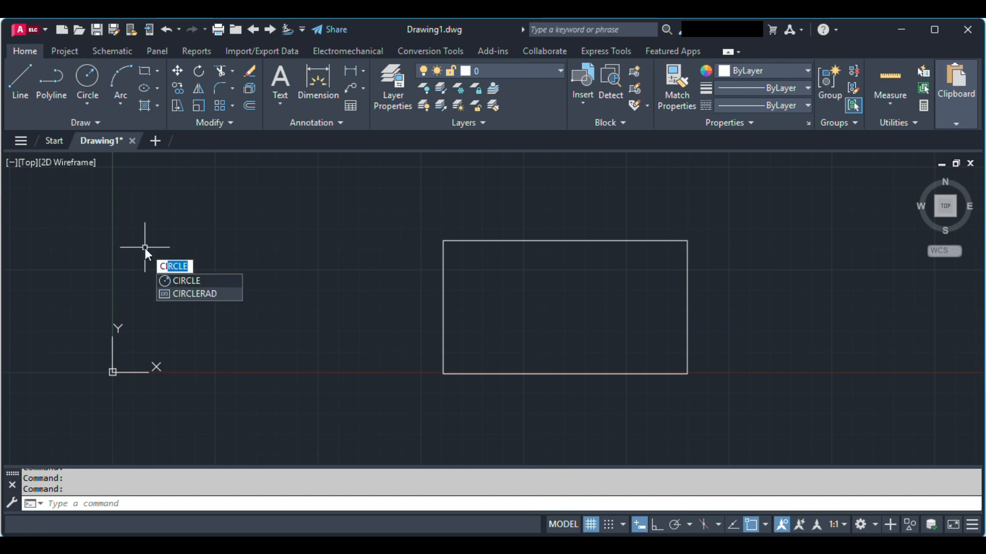
key("Return")
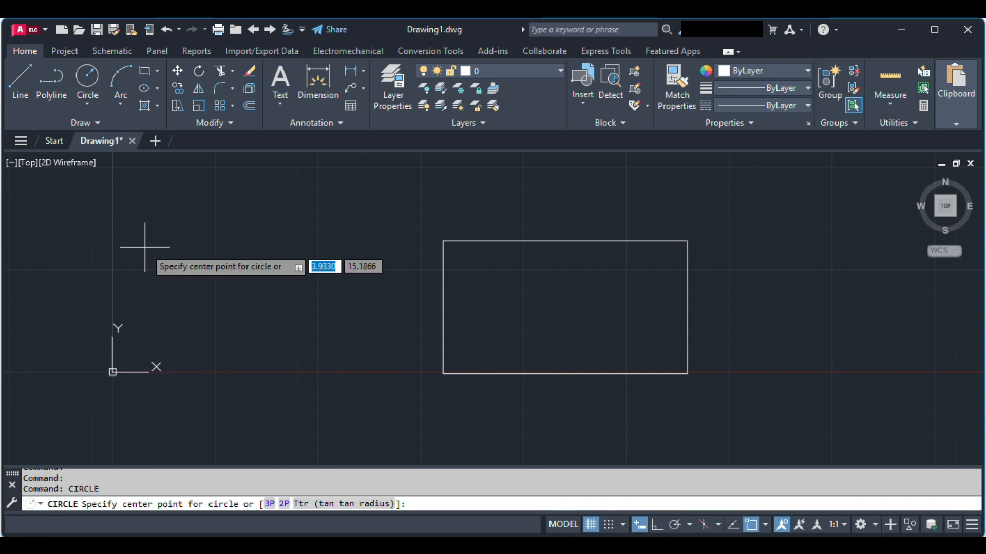
left_click(501, 284)
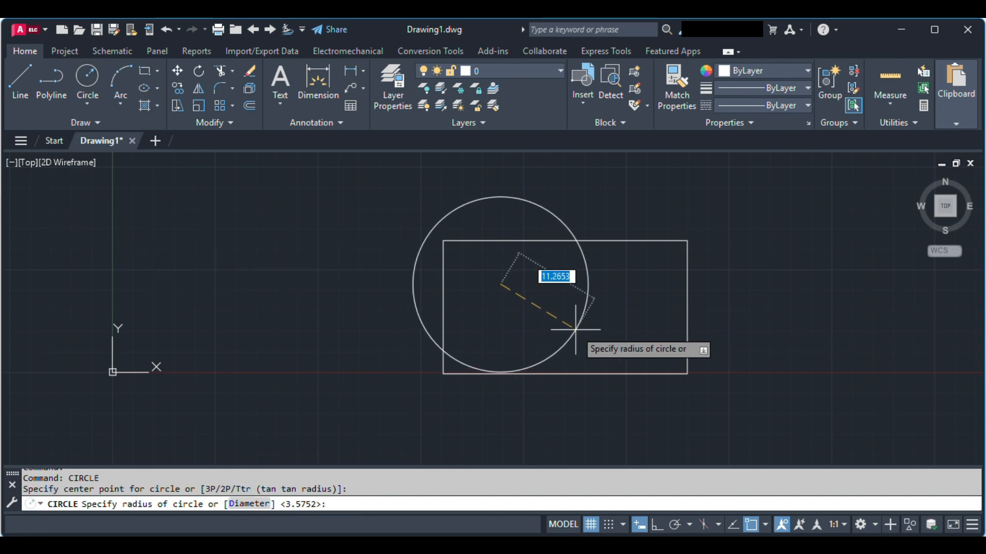
left_click(556, 353)
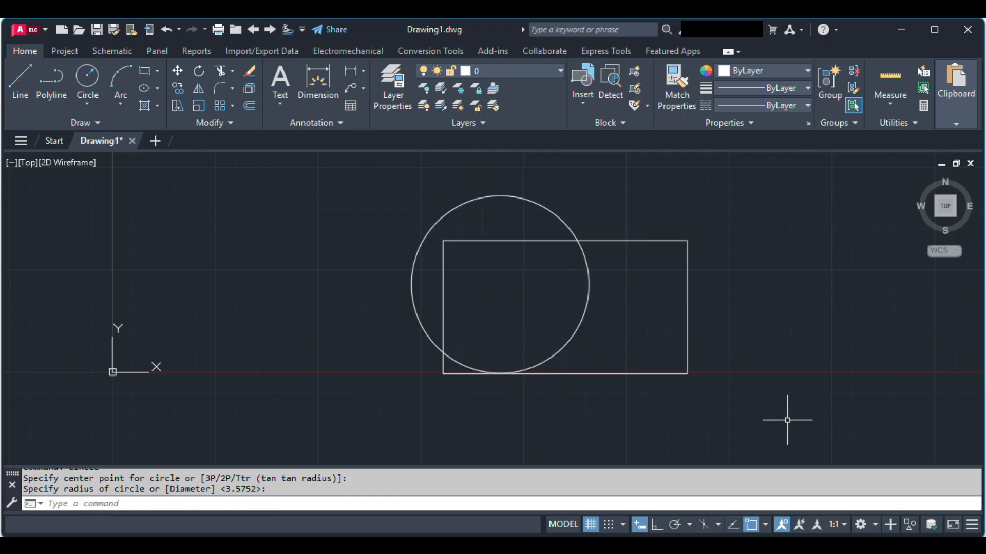
Select the circle and rectangle together and shift both freehand to the left, closer to the origin.
left_click(351, 189)
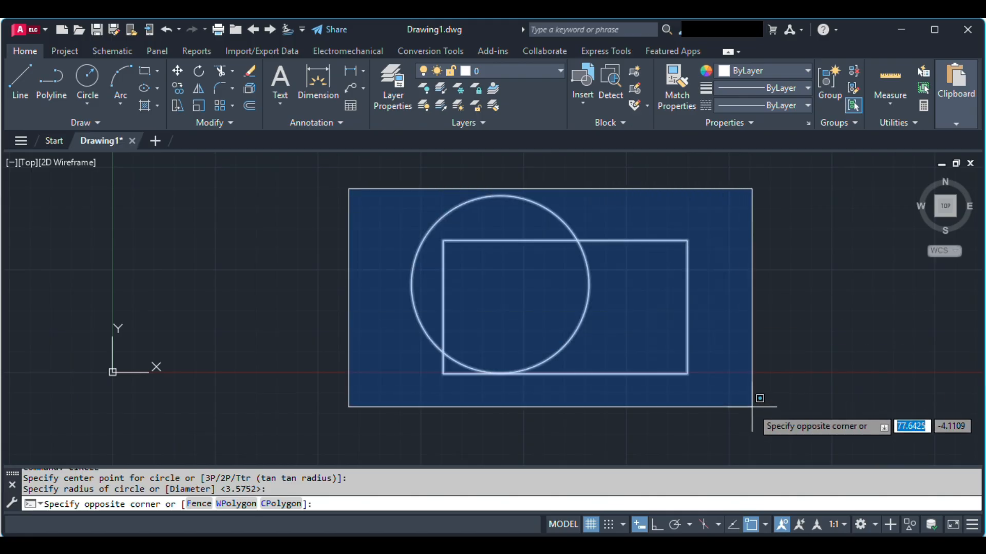
left_click(756, 404)
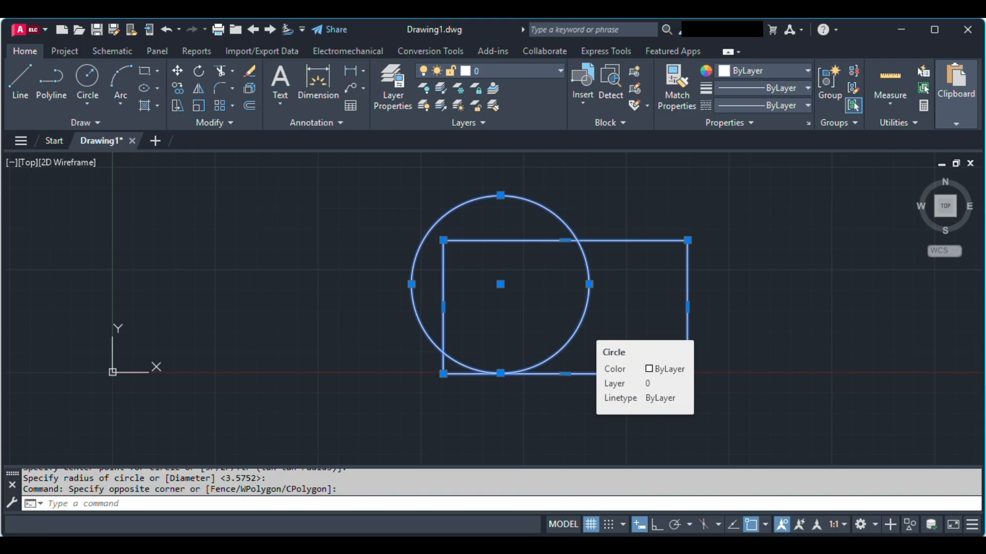
left_click_drag(581, 322, 458, 327)
scroll(559, 286, "down", 2)
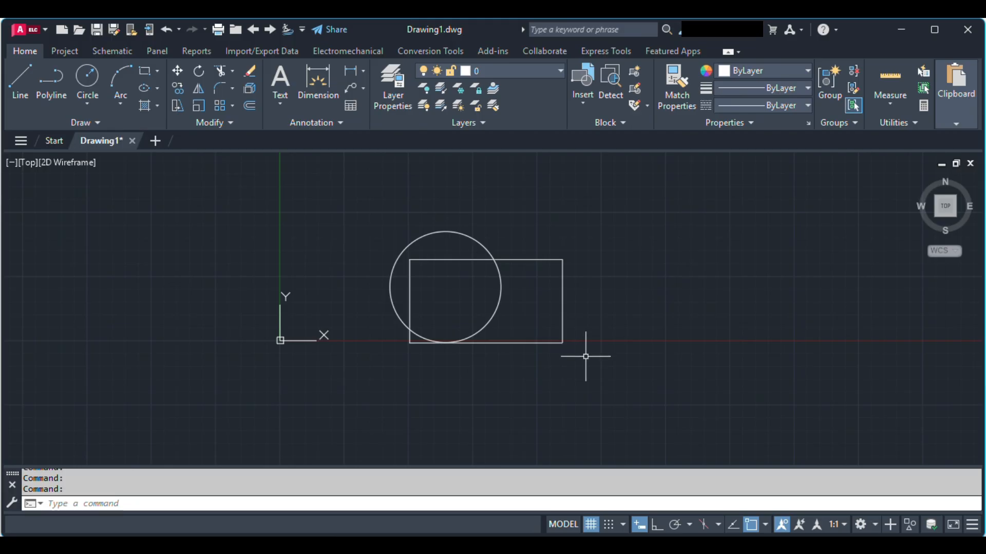
Move the rectangle and circle with the Move command about 22 units up and to the right, using the rectangle's lower-right corner as base point.
type("MO")
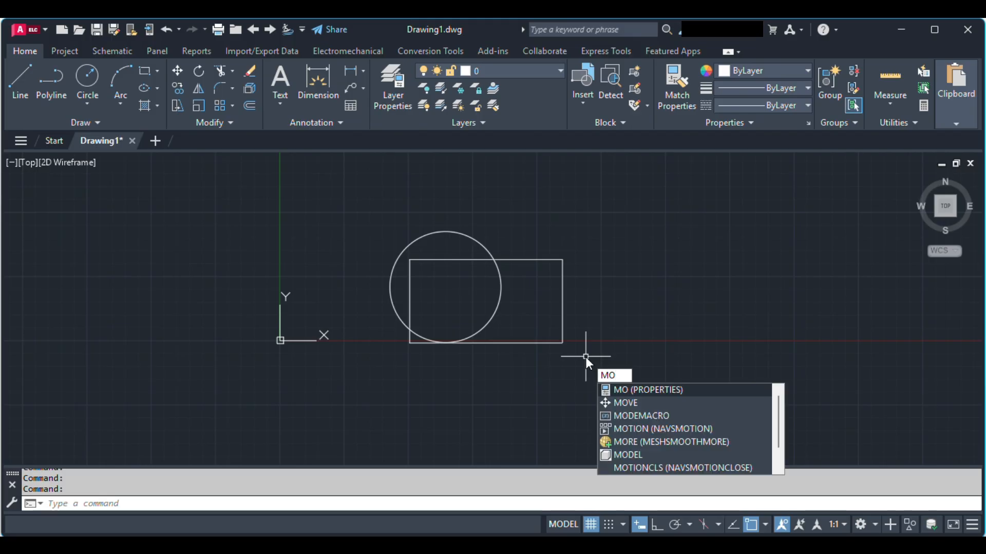
type("VE")
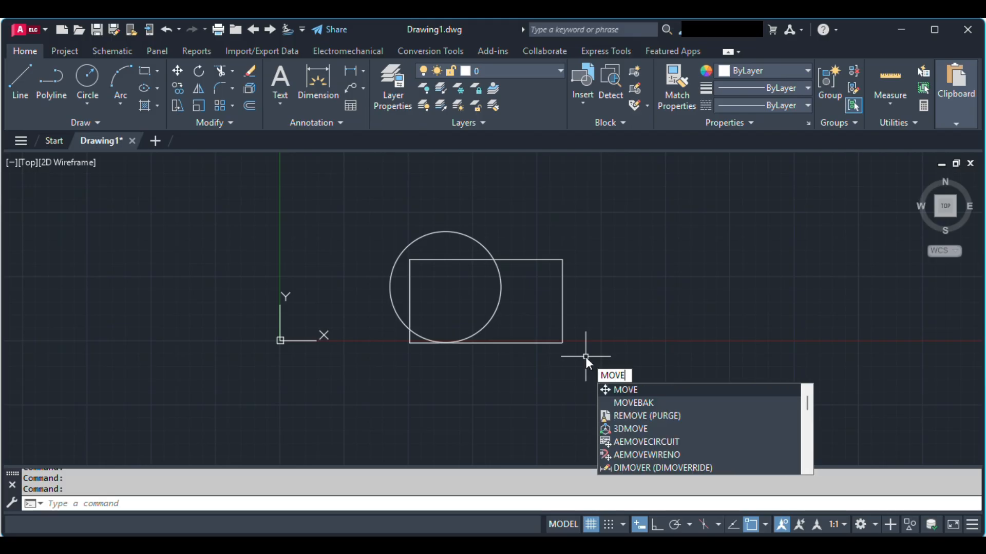
key("Return")
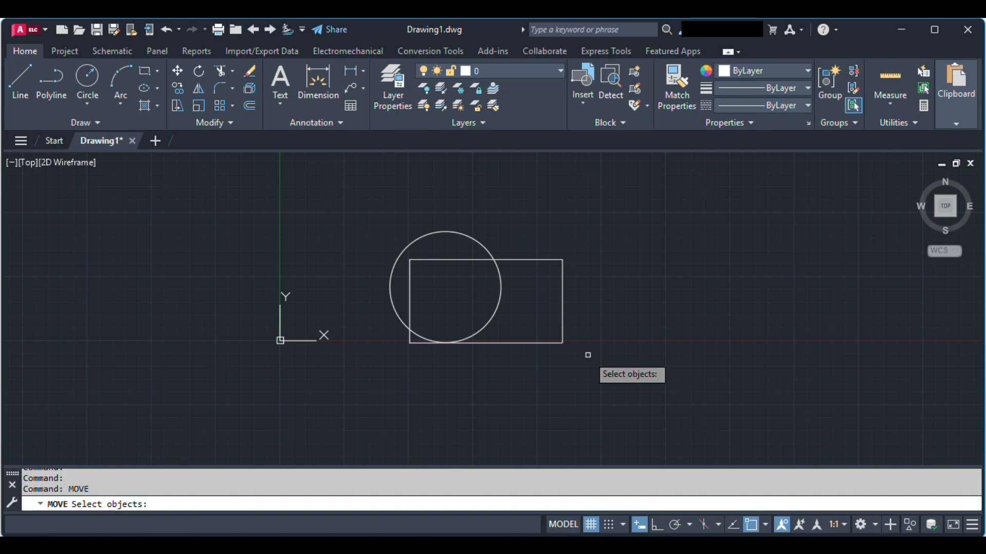
left_click(562, 306)
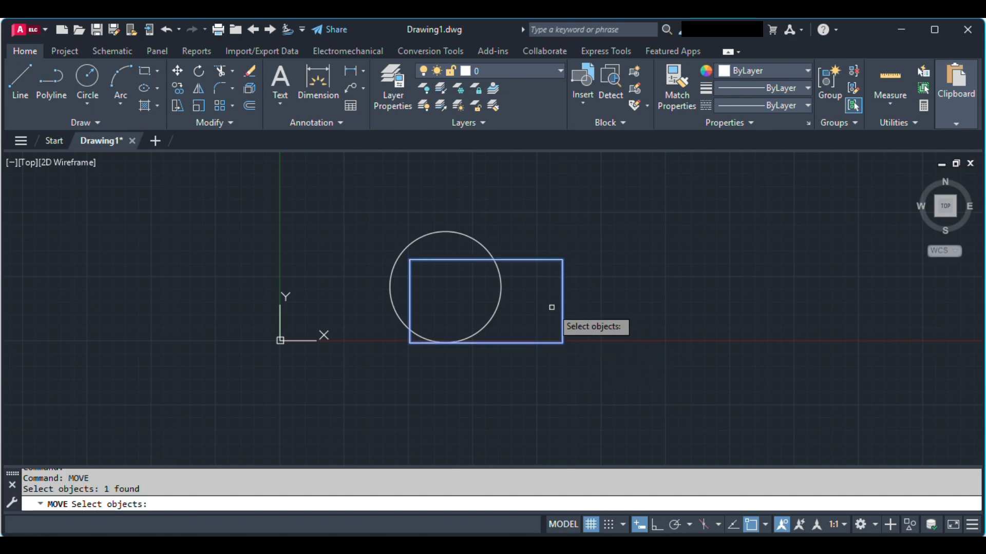
left_click(502, 301)
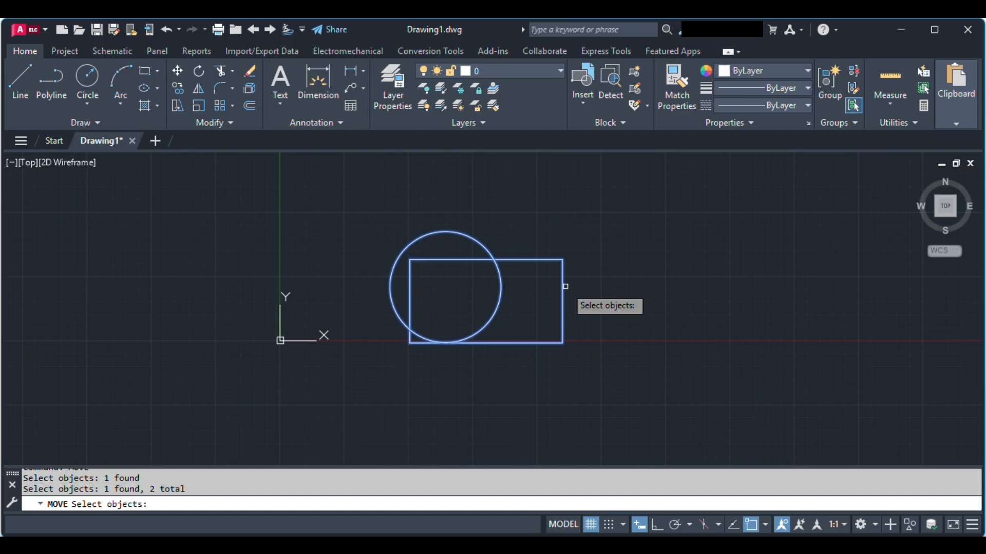
key("Return")
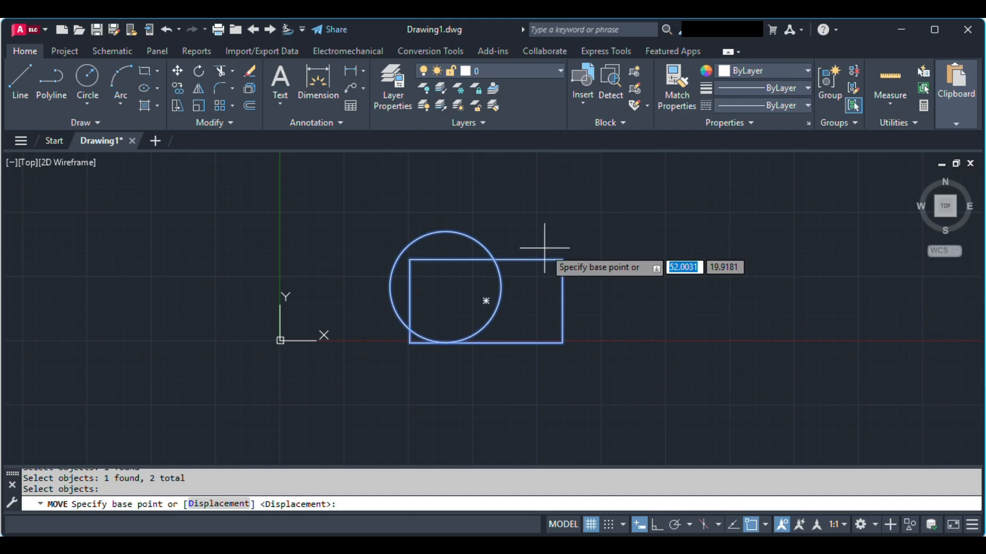
left_click(562, 342)
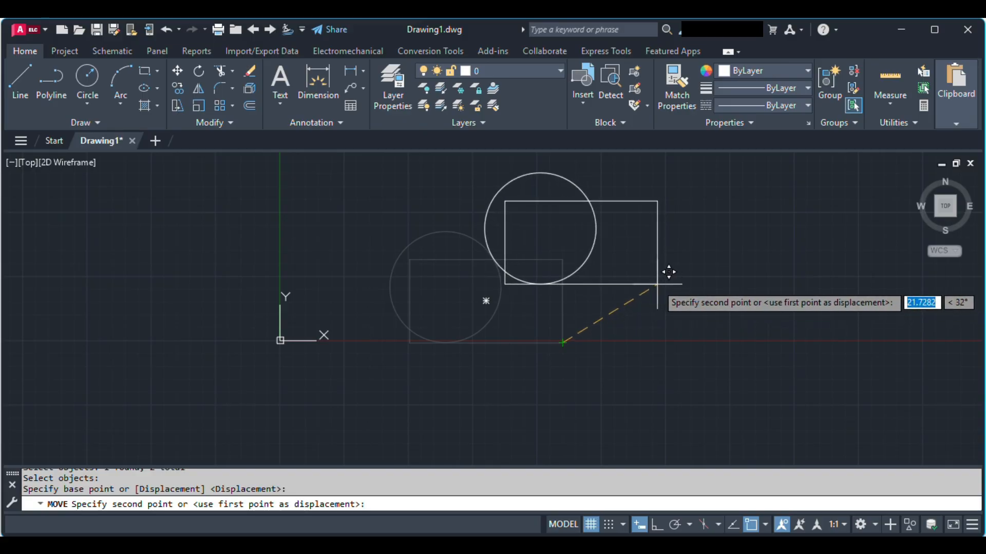
left_click(667, 303)
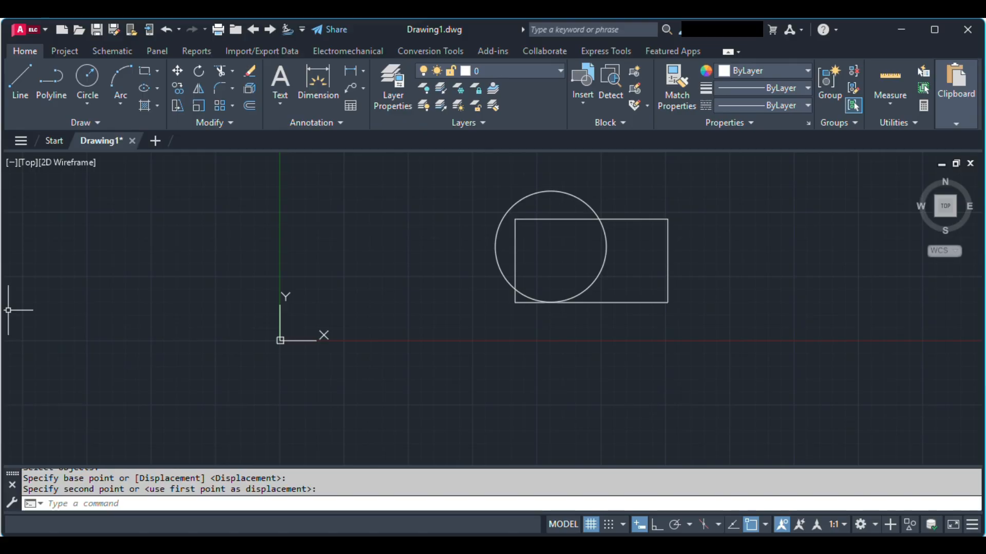
Select the circle and rectangle with a window and erase both.
left_click(427, 179)
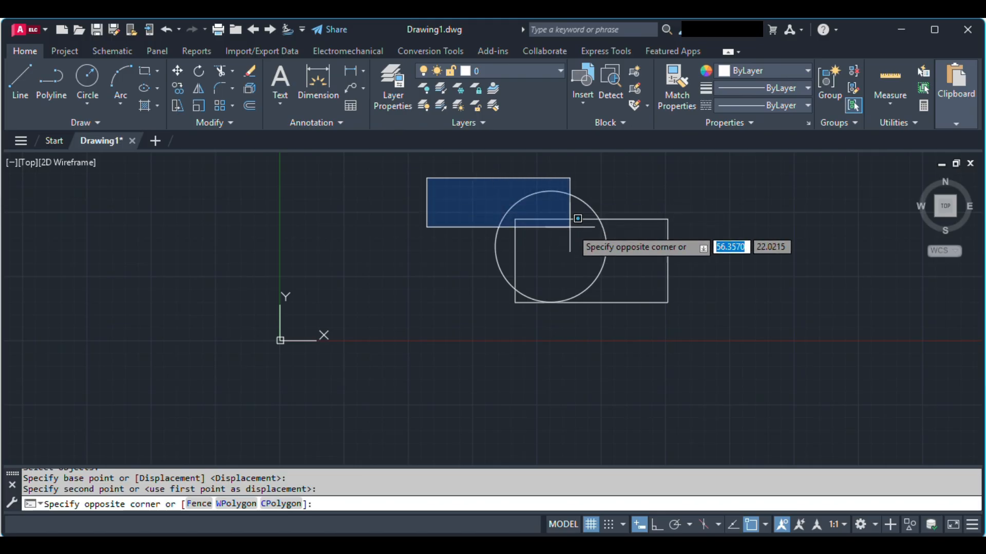
left_click(701, 332)
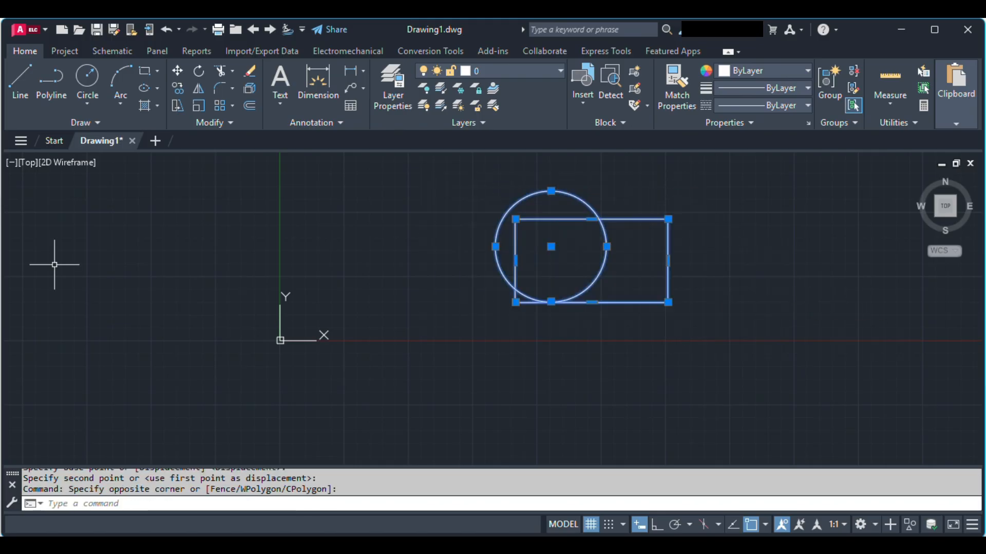
key("Delete")
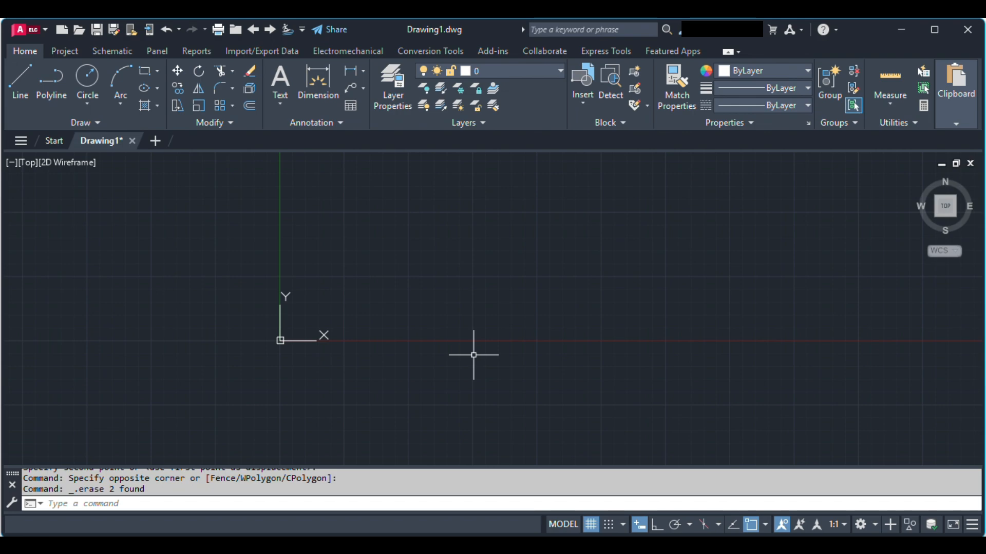
Draw a large horizontal rectangle on the right of the origin, extending above and below the X axis.
type("rect")
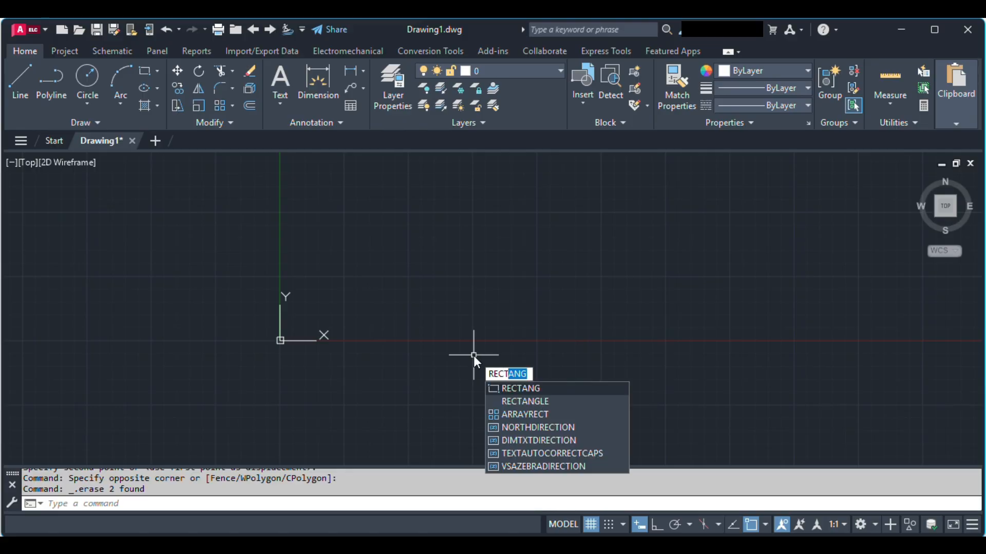
key("Down")
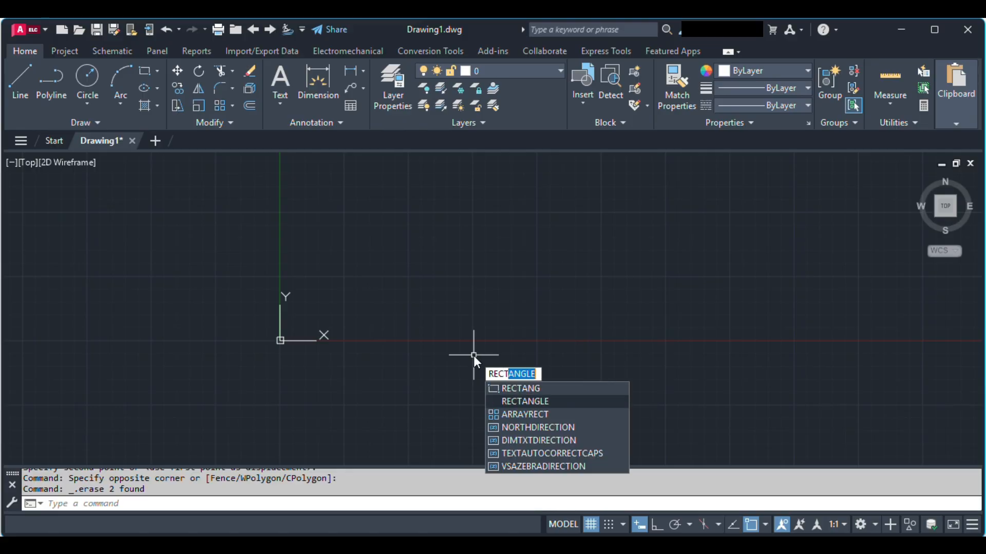
key("Return")
left_click(433, 223)
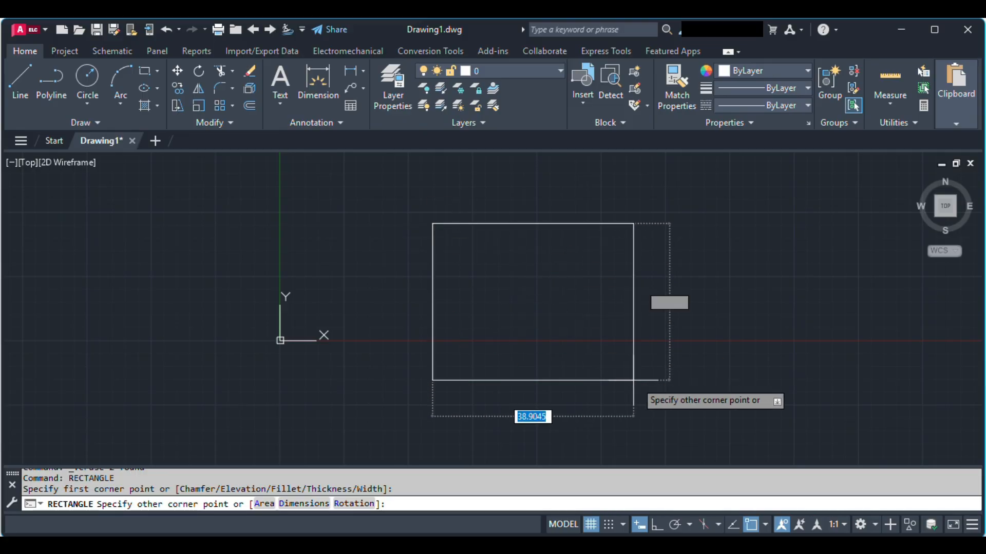
left_click(729, 382)
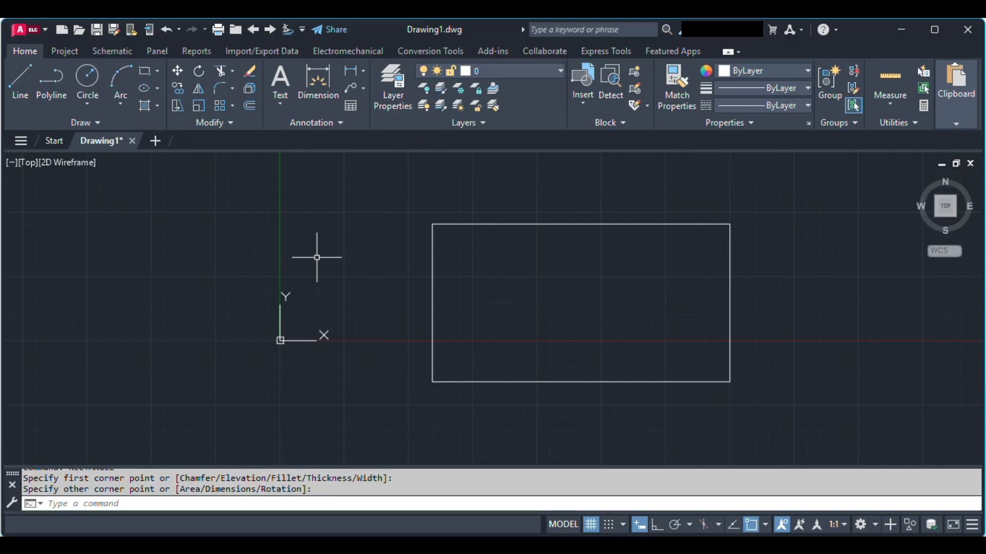
Draw a small three-sided polygon, inscribed in a circle, to the upper left of the origin.
type("P")
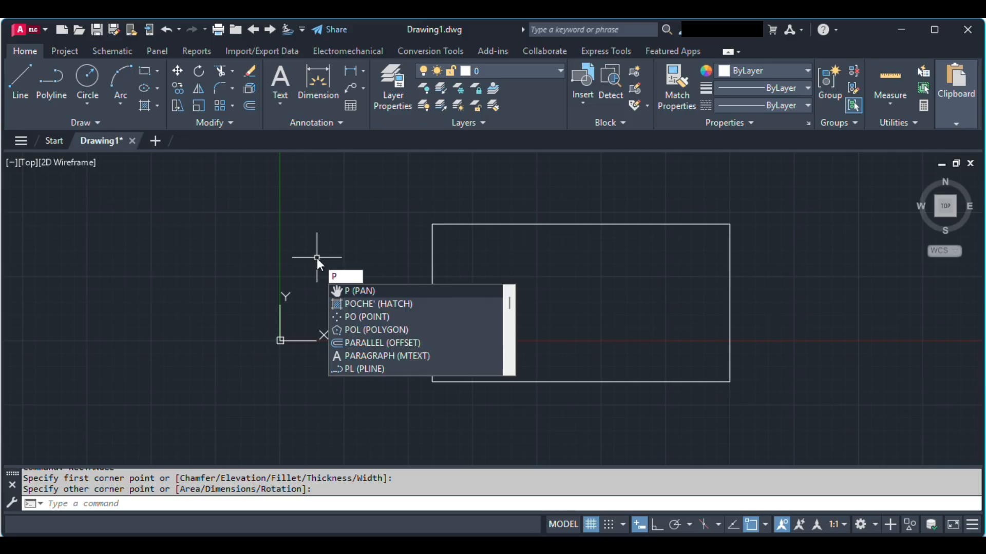
type("Olo")
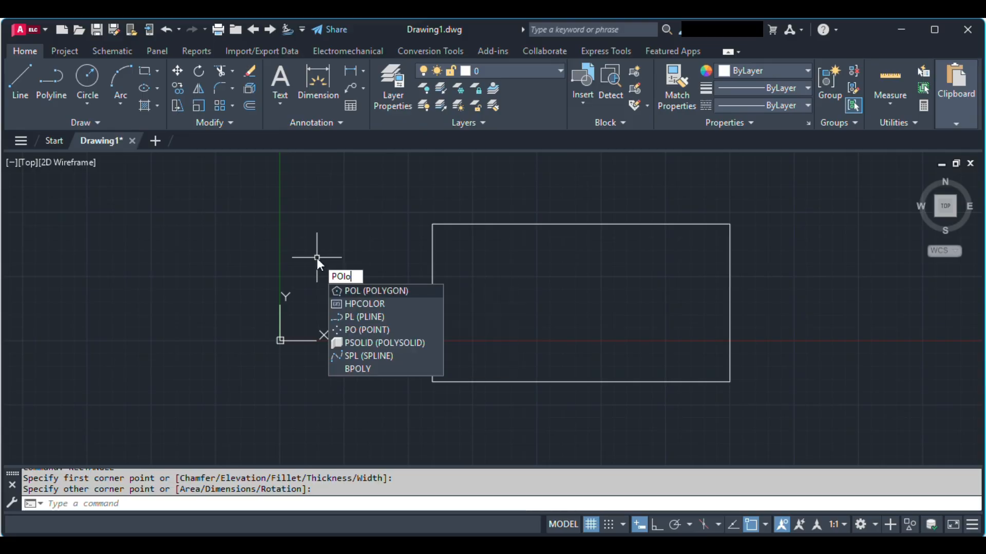
key("Return")
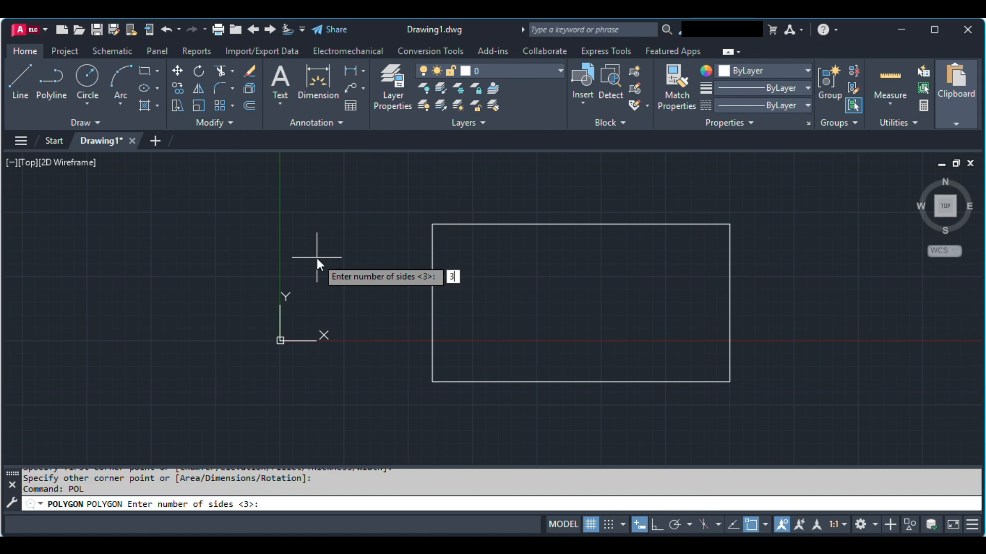
key("Return")
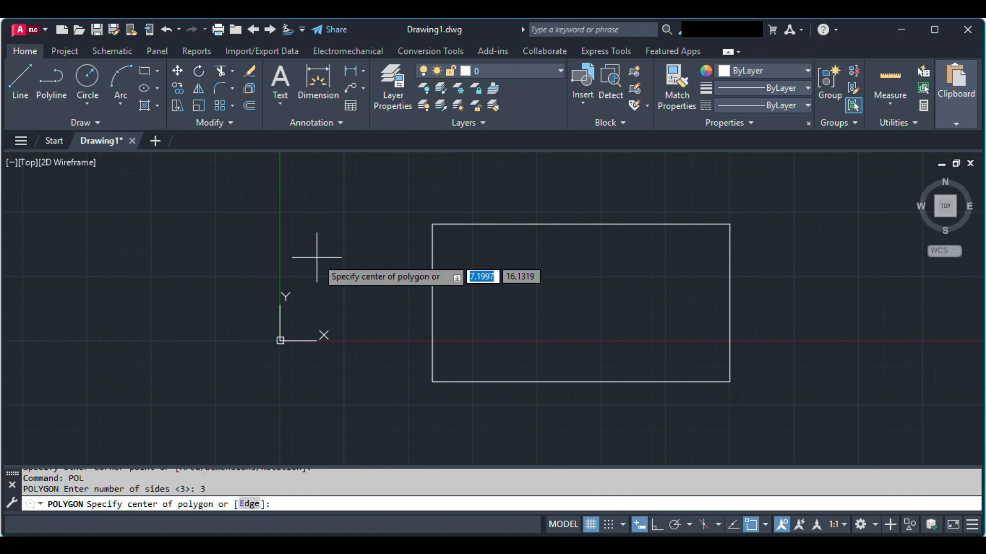
left_click(218, 253)
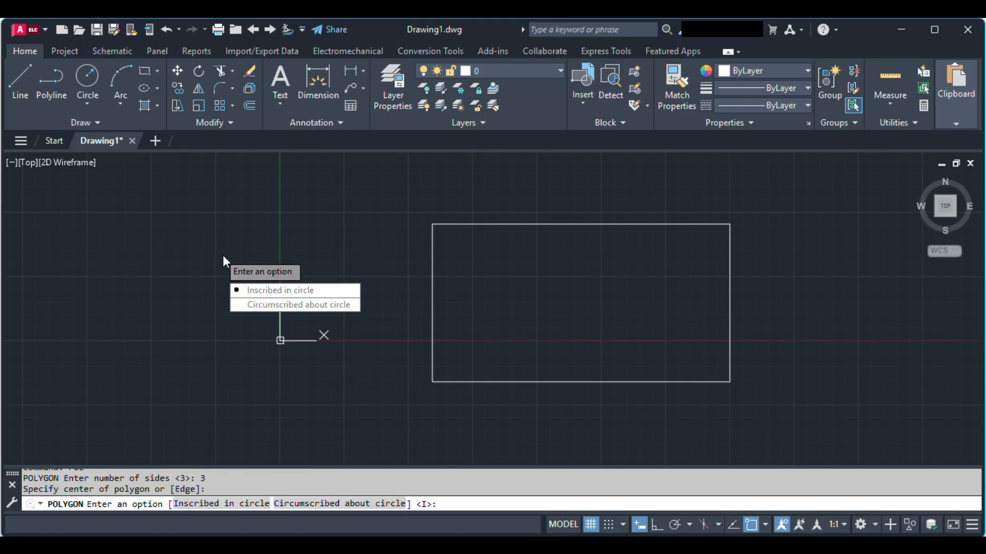
left_click(269, 289)
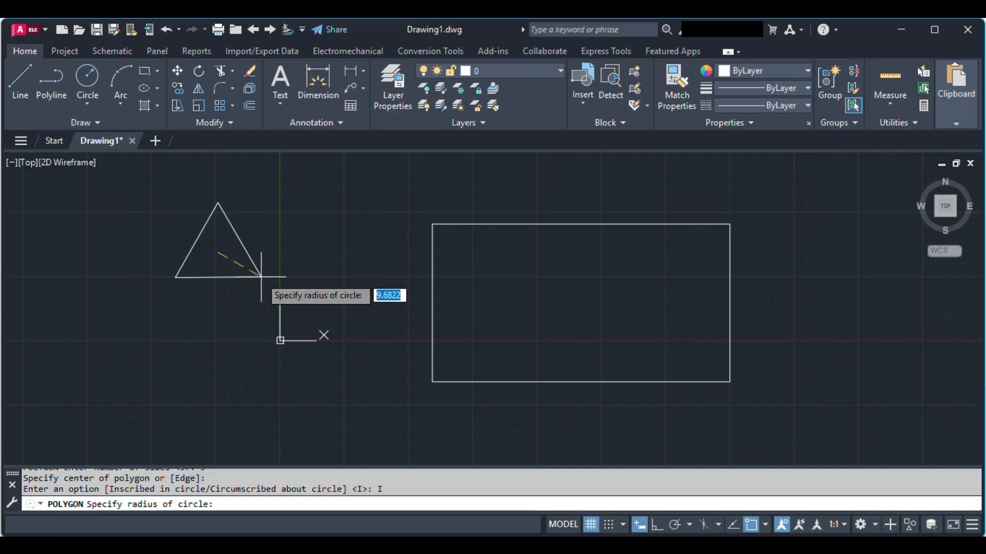
left_click(239, 264)
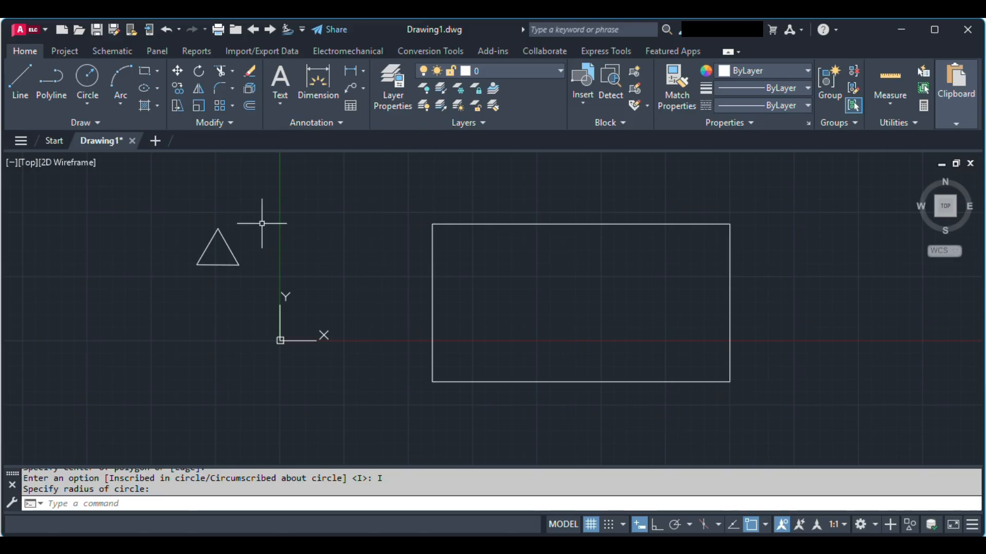
Select the triangle with a window and move it freehand into the right part of the rectangle.
left_click(174, 213)
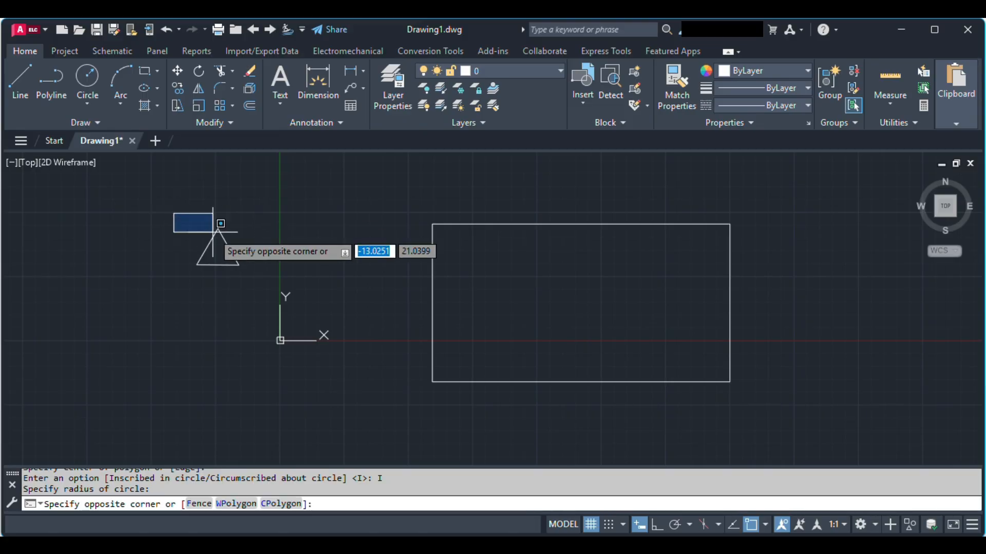
left_click(263, 281)
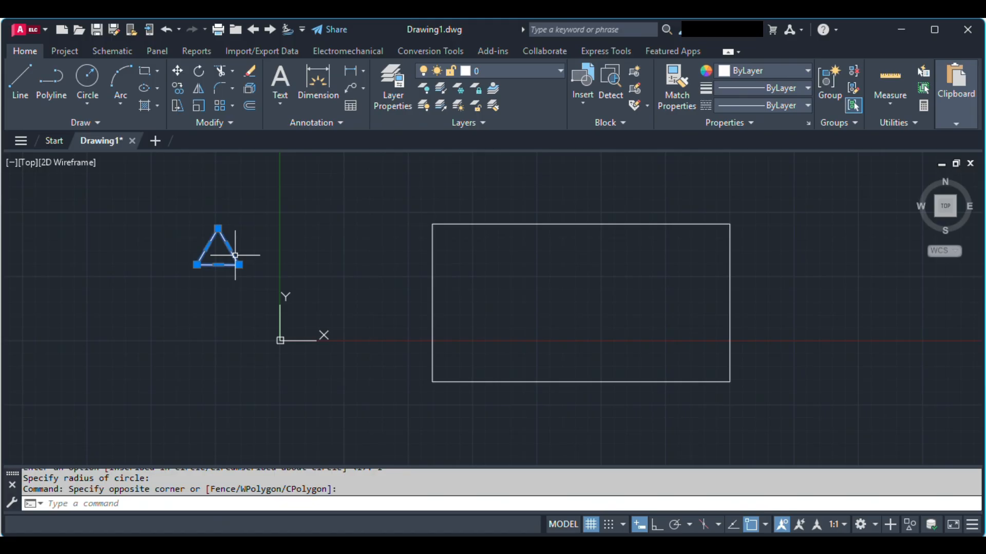
left_click_drag(235, 256, 282, 277)
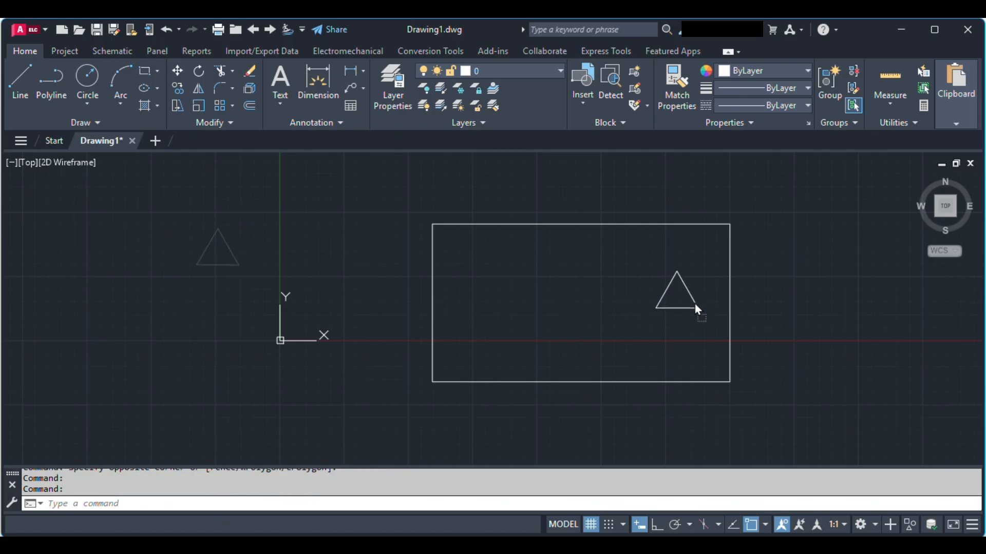
left_click_drag(697, 308, 695, 322)
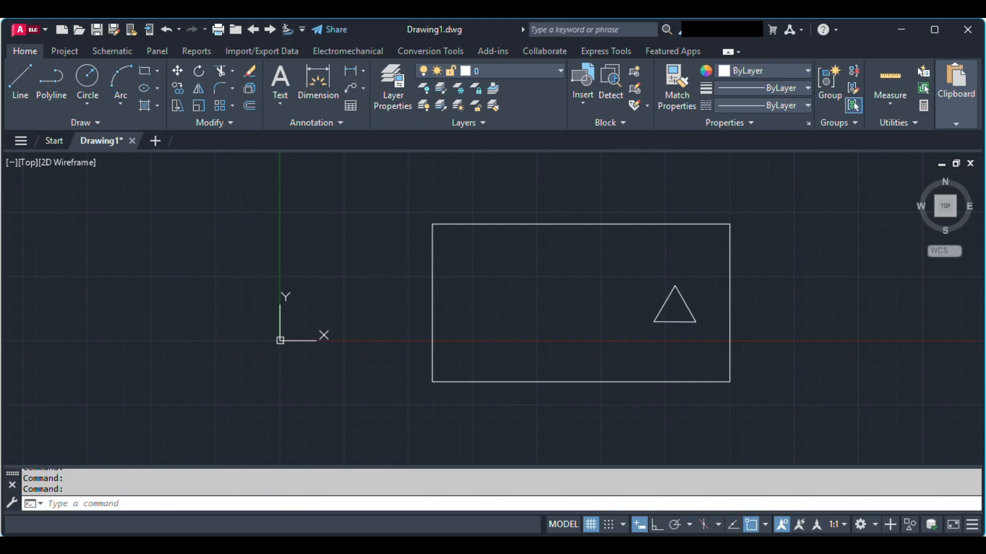
Rotate the triangle about its centre by about 226 degrees, choosing the angle freehand.
left_click(636, 276)
left_click(703, 340)
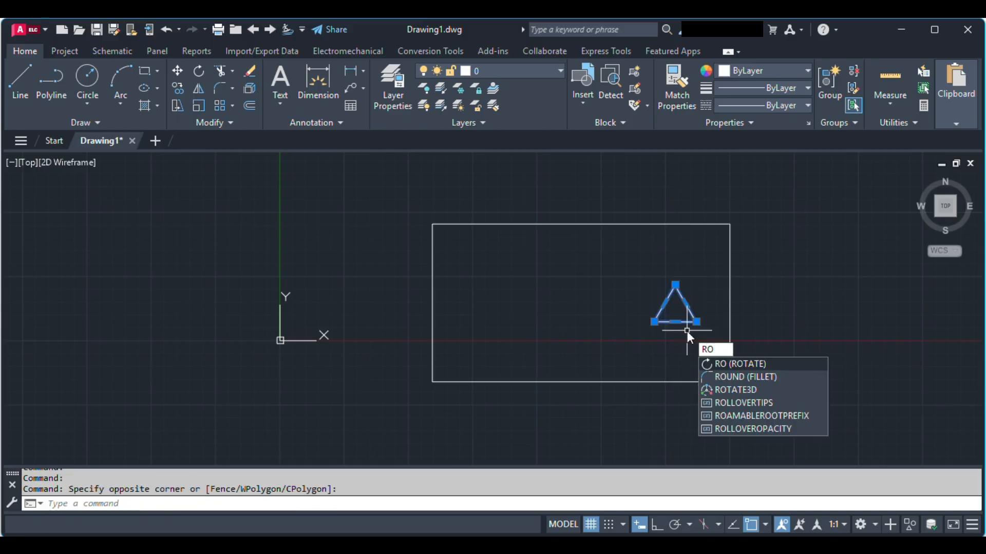
key("Return")
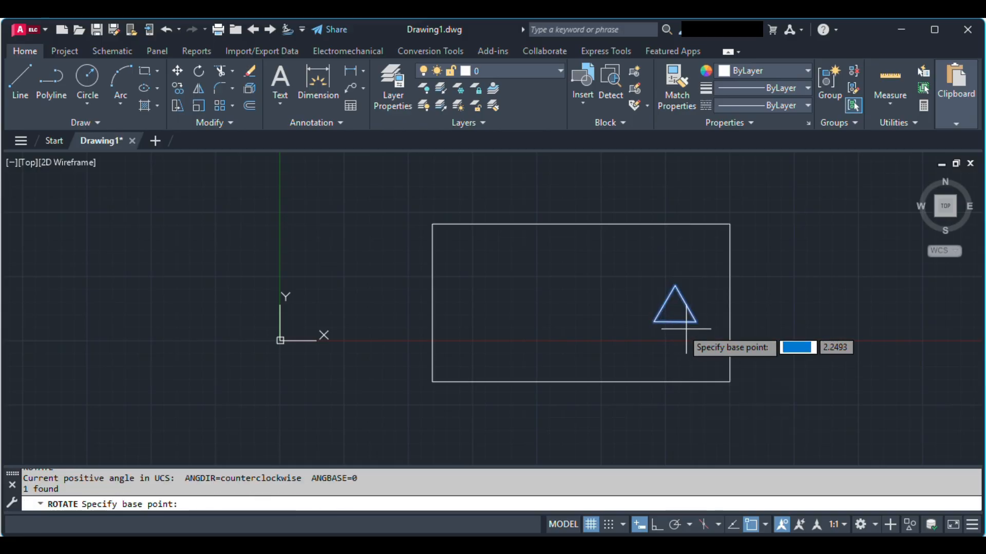
left_click(675, 310)
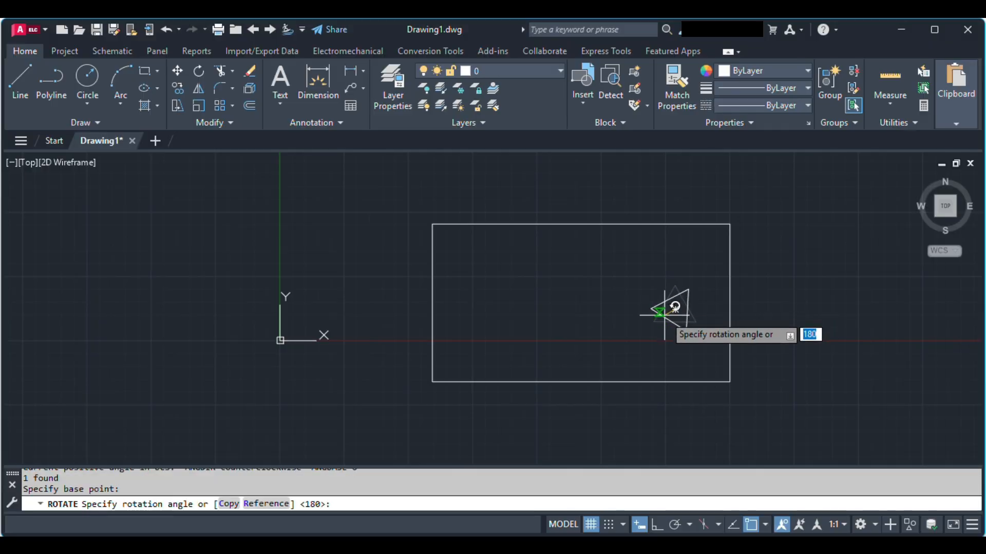
left_click(660, 319)
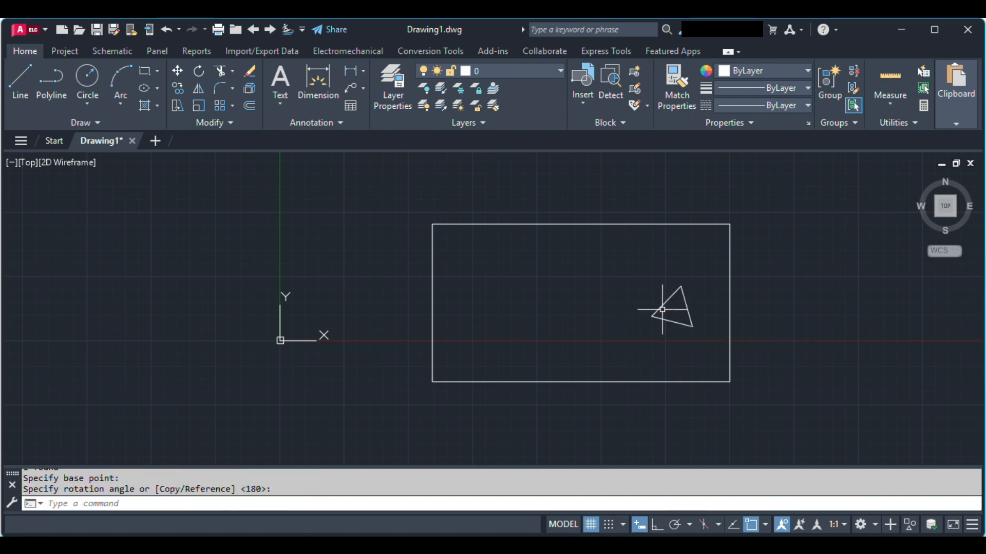
Rotate the triangle freehand once more about its centre and shift it until its lower-right vertex meets the rectangle's right edge.
type("RO")
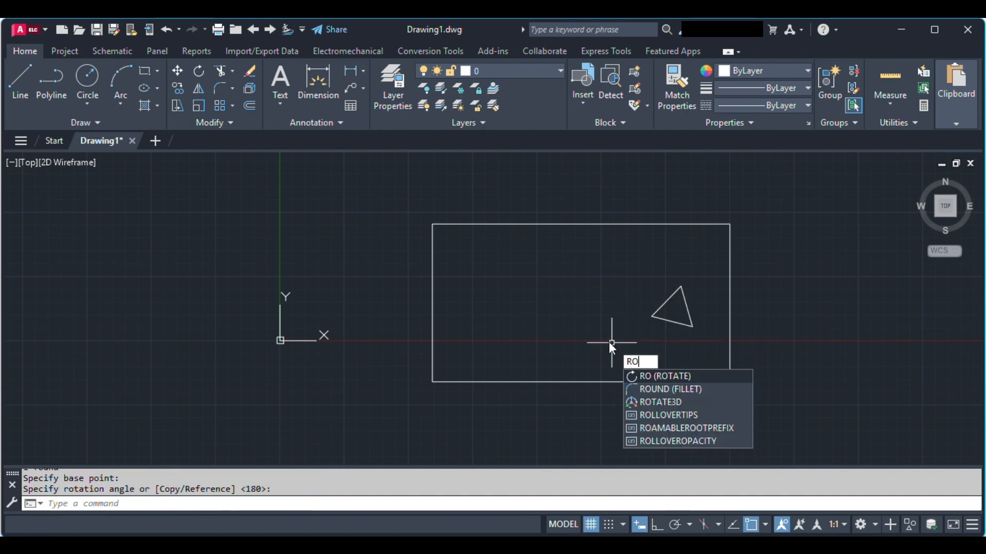
key("Return")
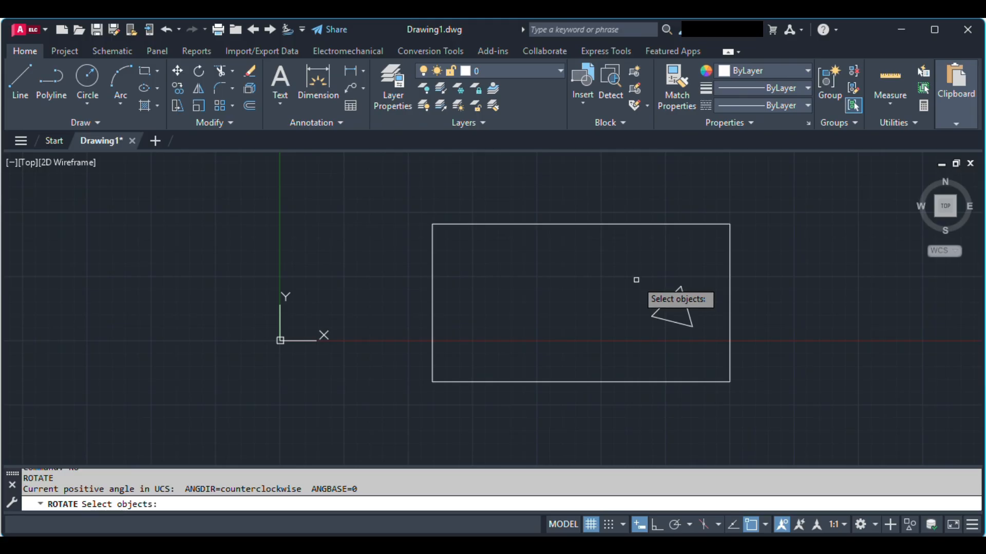
left_click(660, 308)
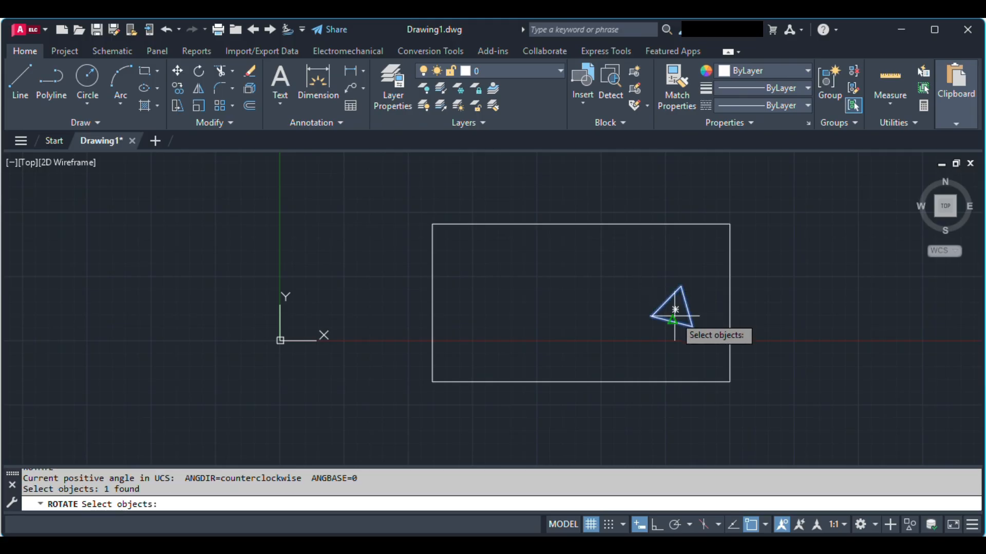
key("Return")
left_click(675, 309)
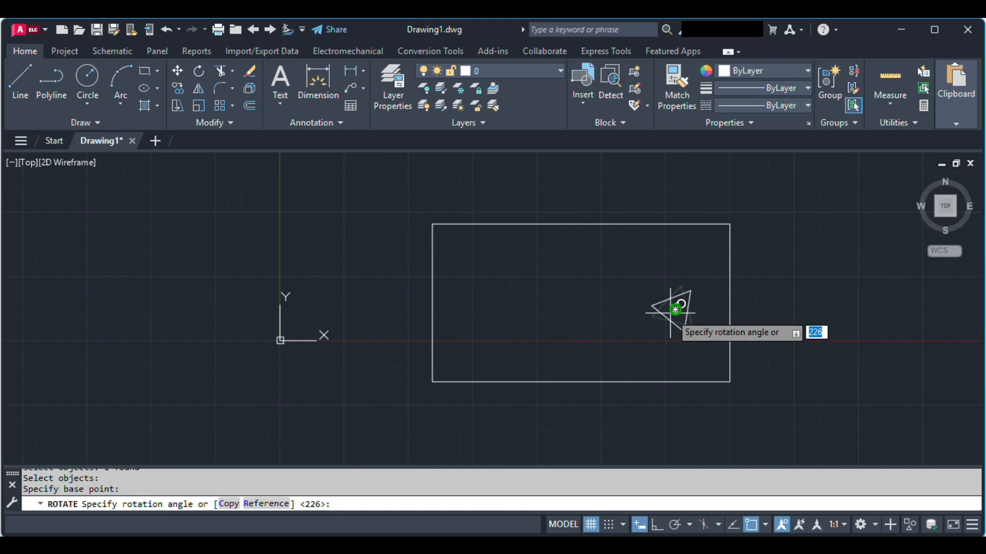
left_click(670, 315)
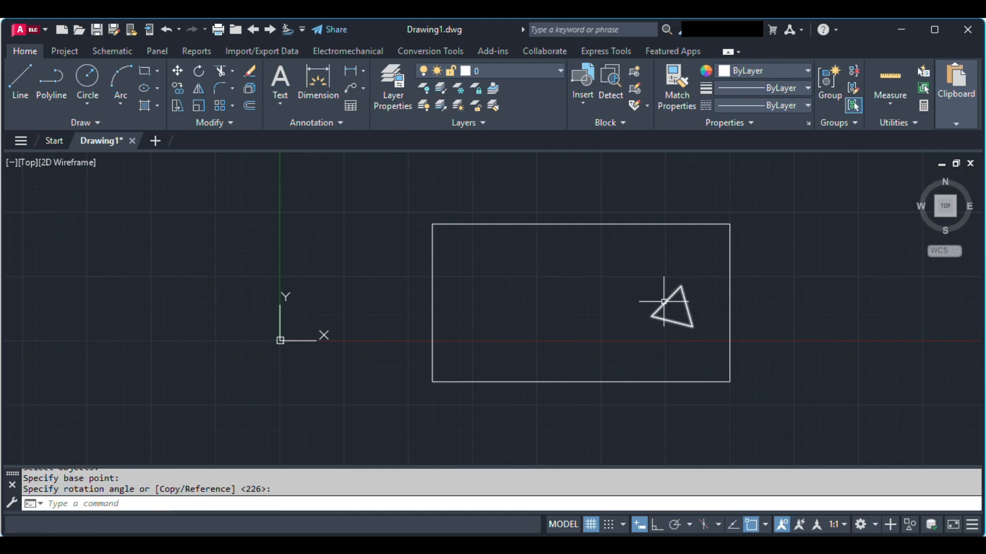
left_click(664, 303)
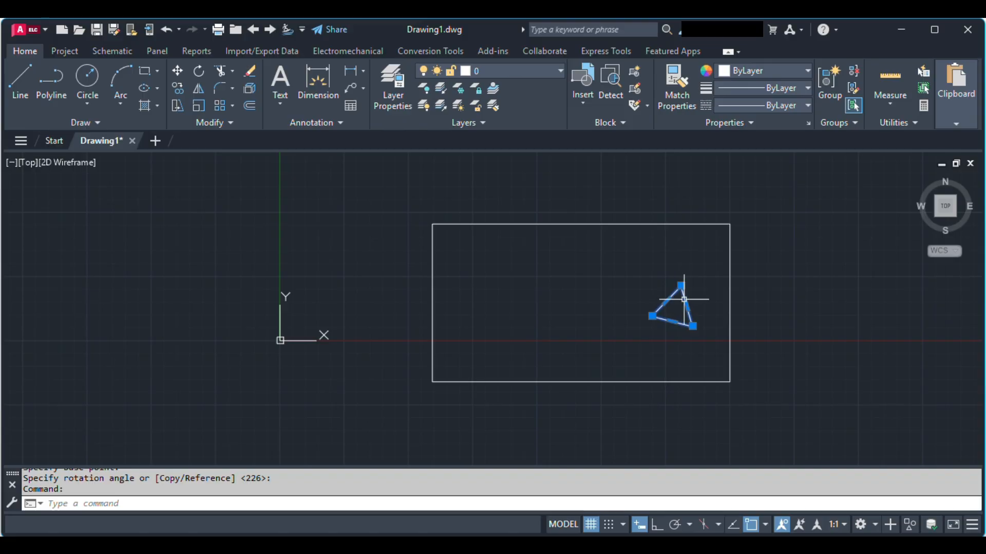
left_click_drag(684, 299, 723, 297)
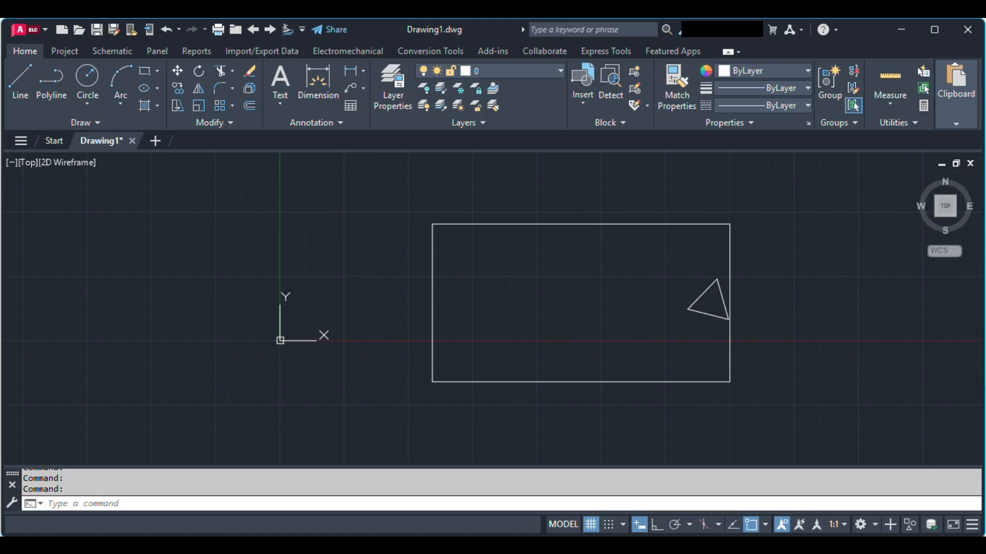
Undo the triangle's moves, its rotations and its creation, leaving only the rectangle.
key("ctrl+z")
key("ctrl+z")
key("ctrl+z")
key("ctrl+z")
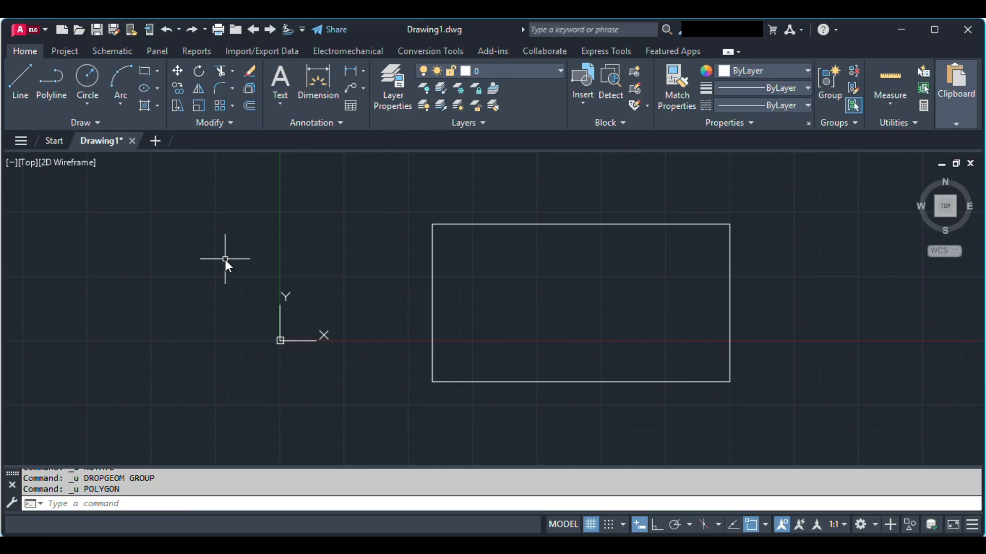
Draw a three-sided polygon inscribed in a circle of about 5 units radius, to the upper left of the origin.
type("PL")
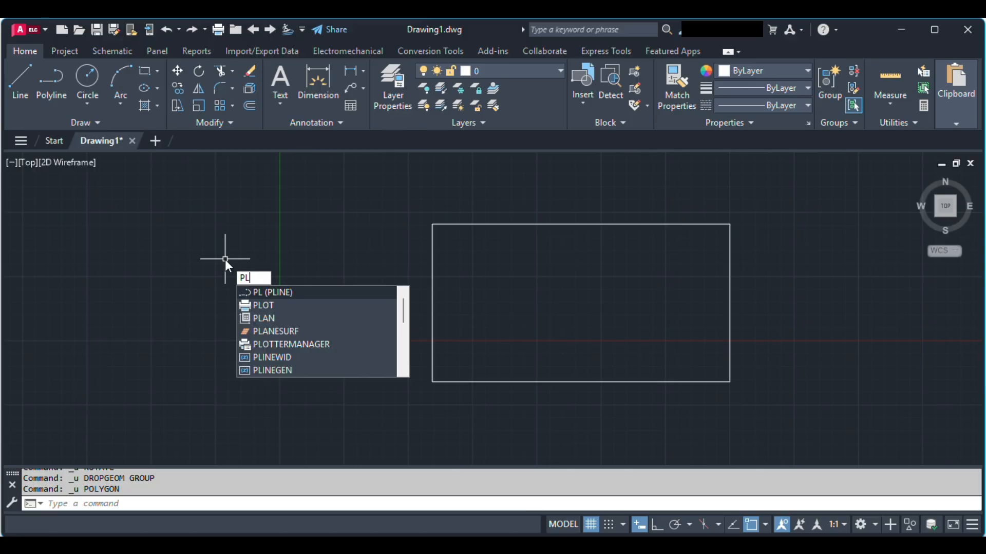
key("BackSpace")
type("OL")
key("Return")
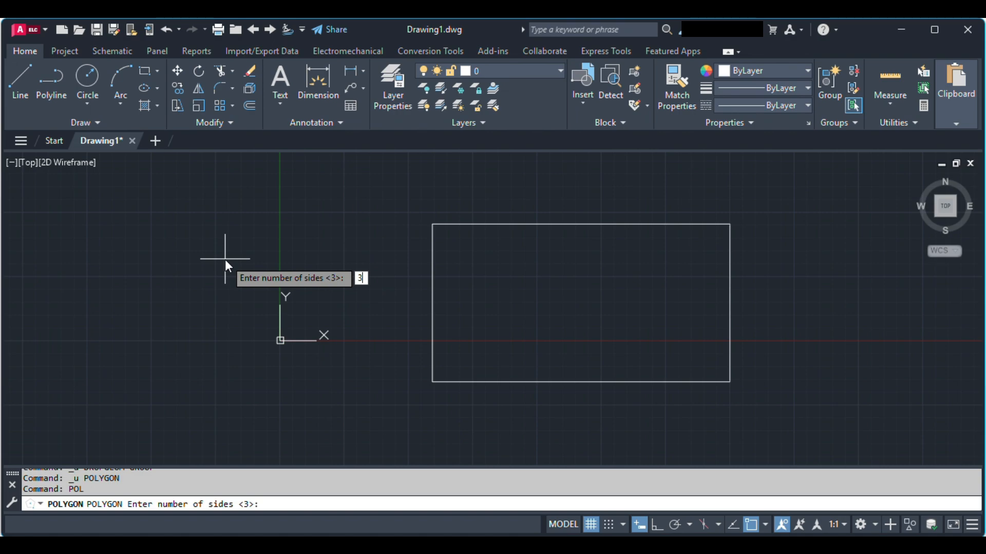
key("Return")
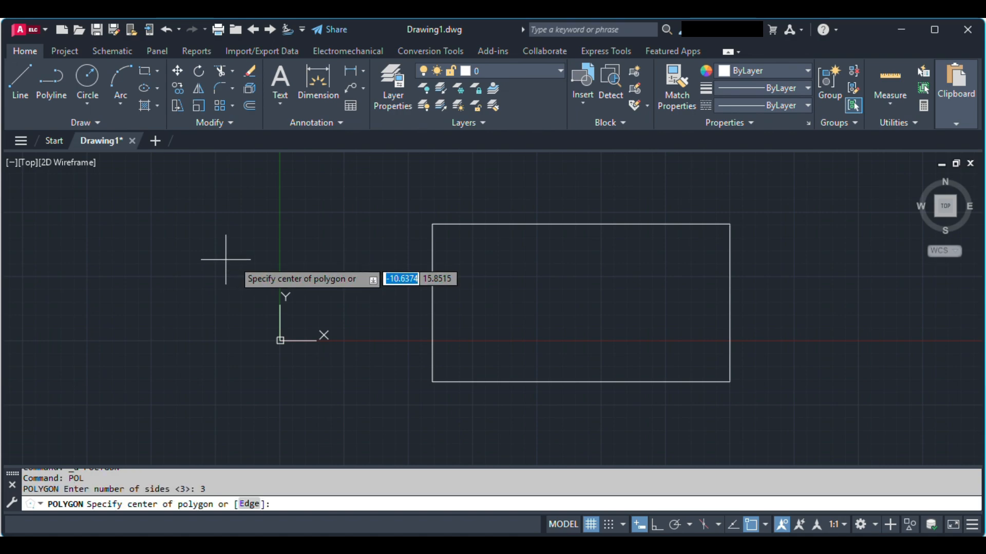
left_click(239, 274)
left_click(255, 299)
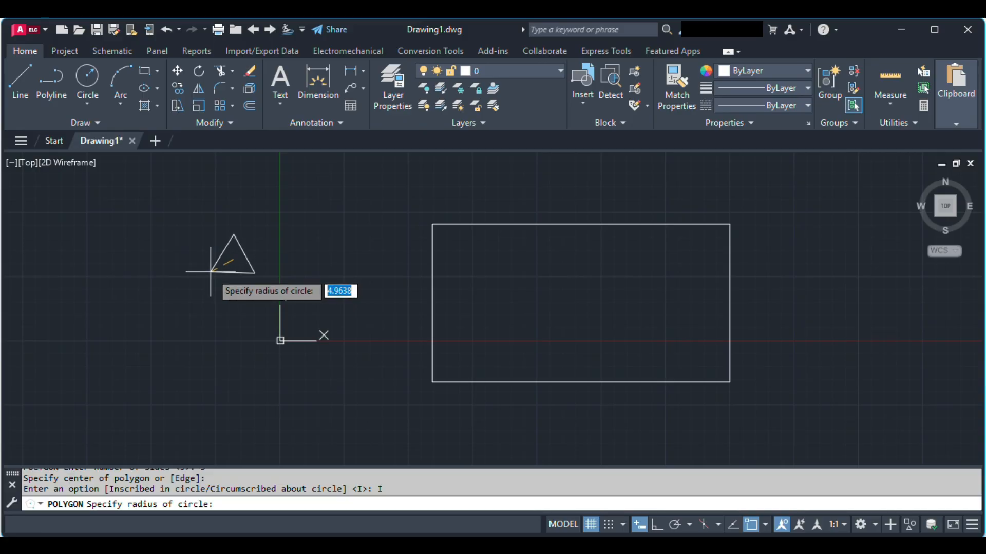
left_click(211, 273)
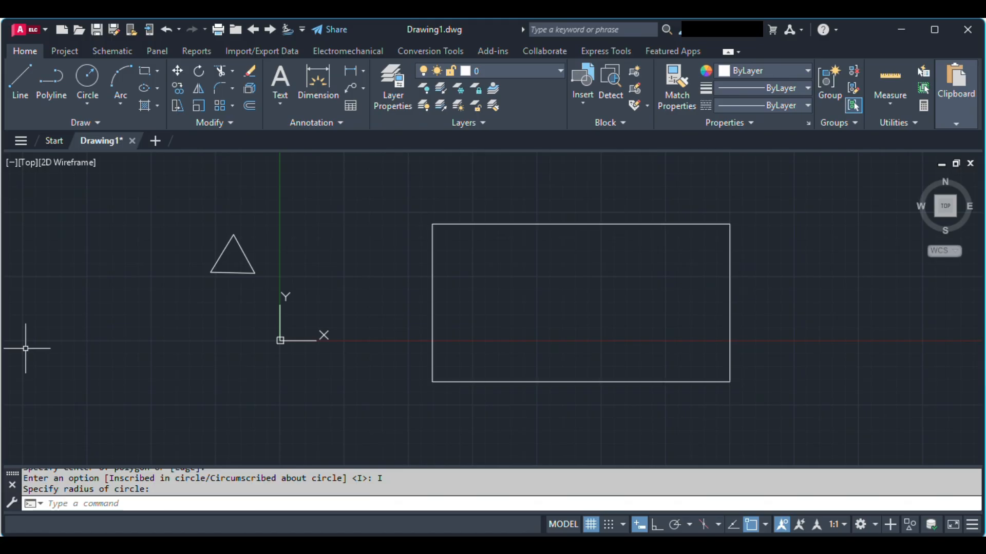
Align the triangle's base to the rectangle's right edge without scaling, matching its lower-right vertex to a point just above its lower-left vertex's destination.
type("al")
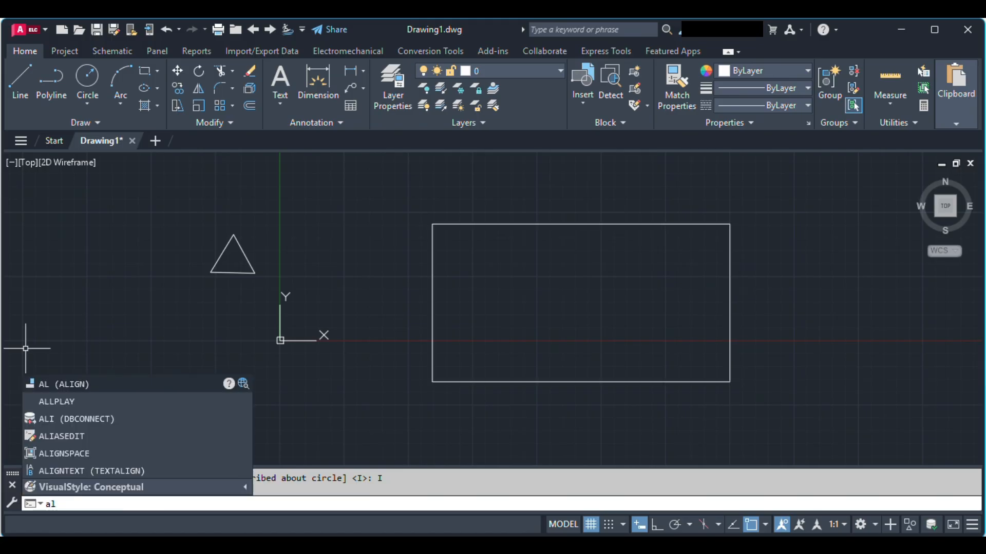
type("ig")
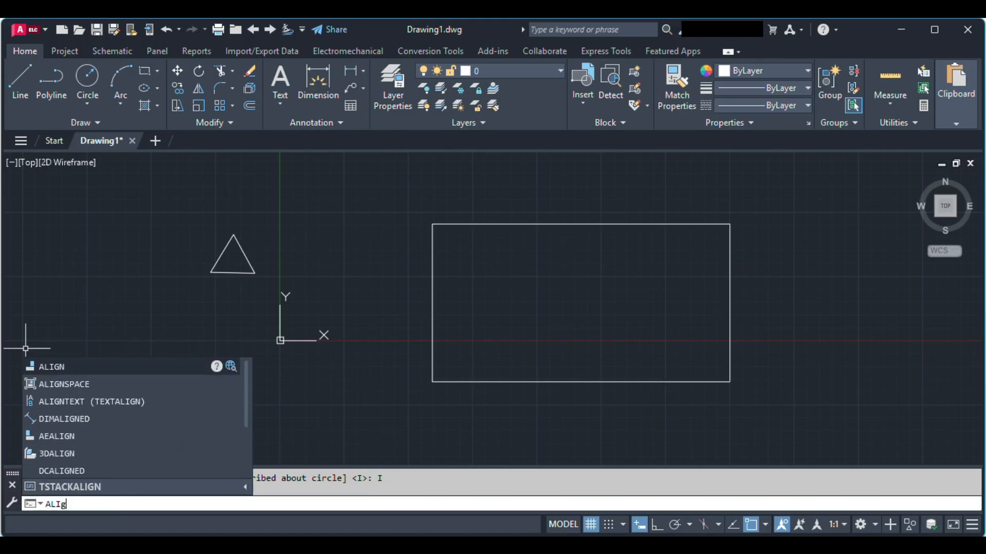
key("Return")
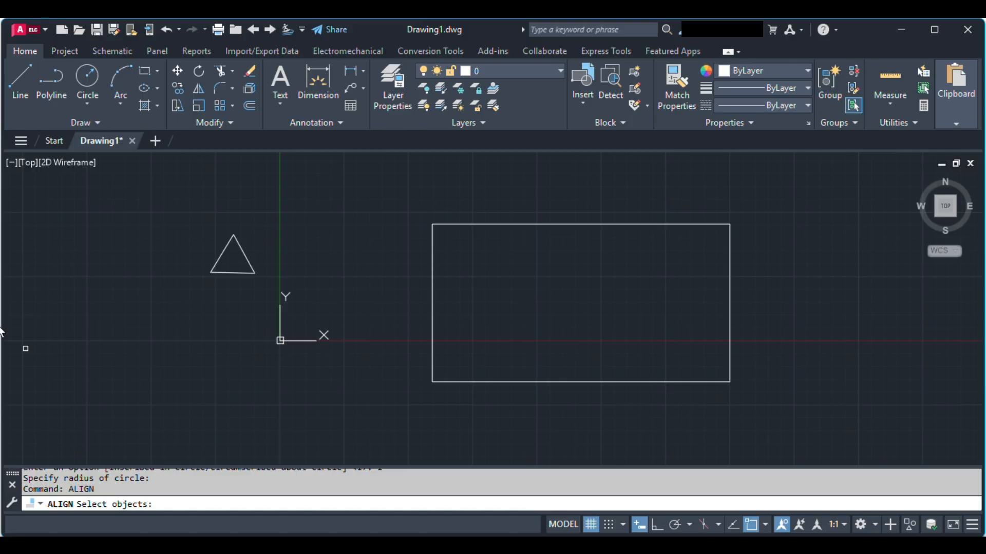
left_click(220, 254)
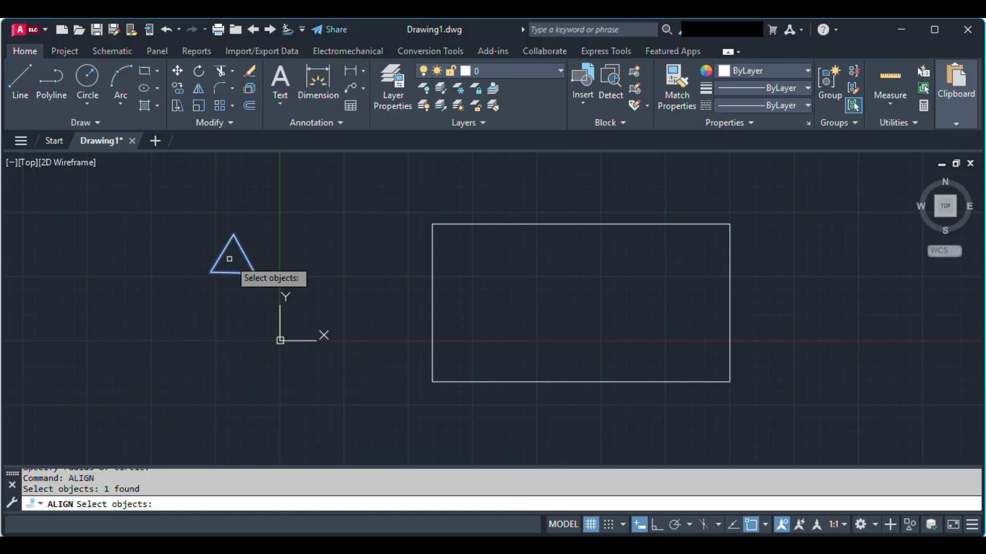
key("Return")
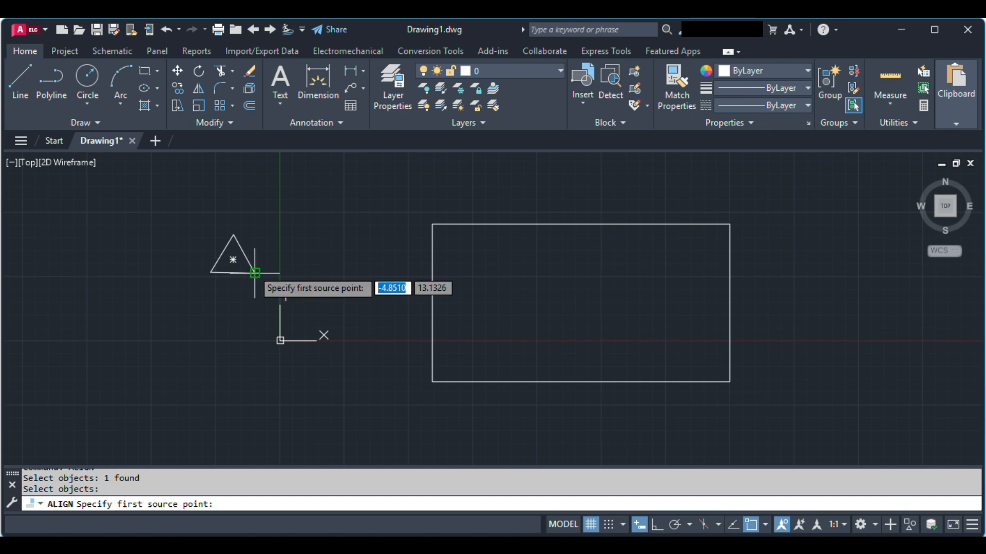
left_click(254, 271)
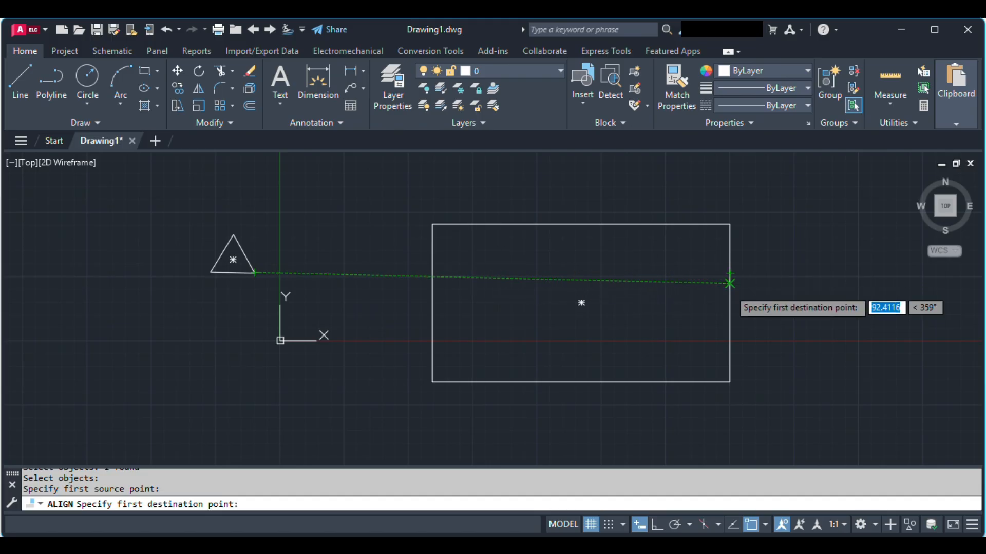
left_click(729, 283)
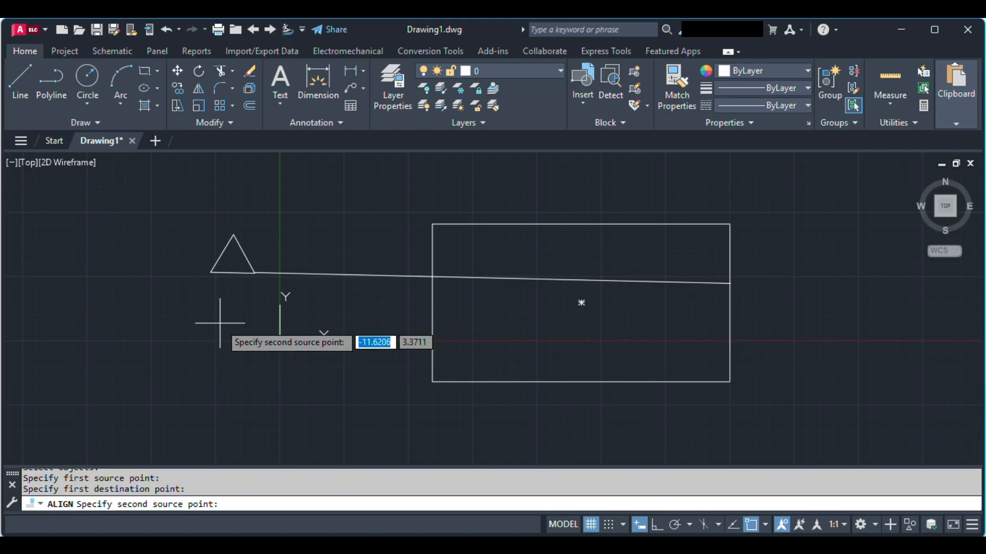
left_click(211, 272)
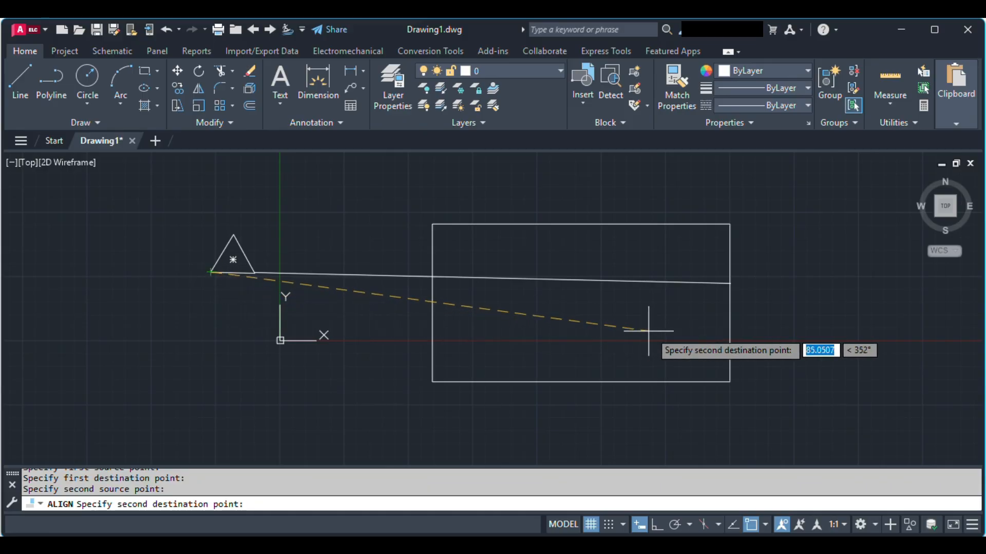
left_click(729, 316)
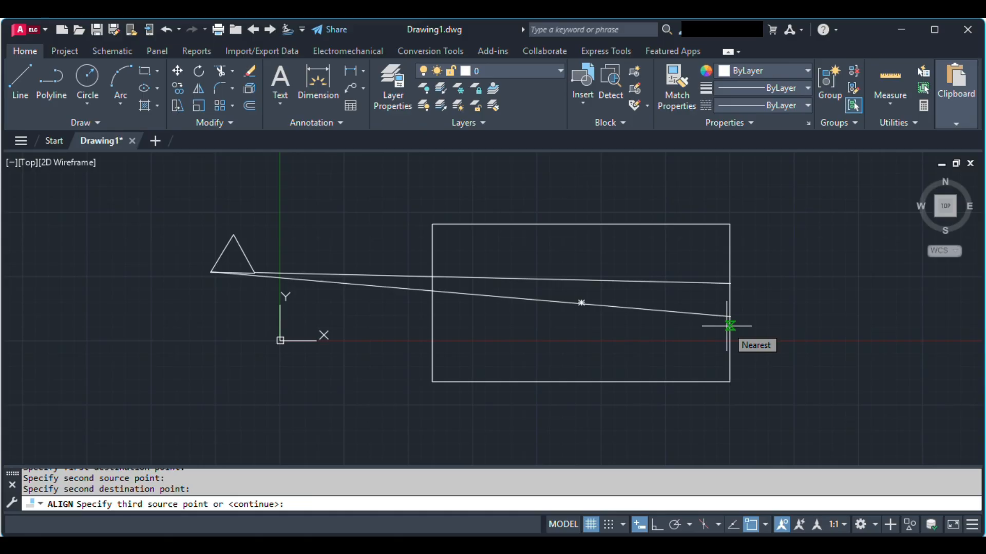
key("Return")
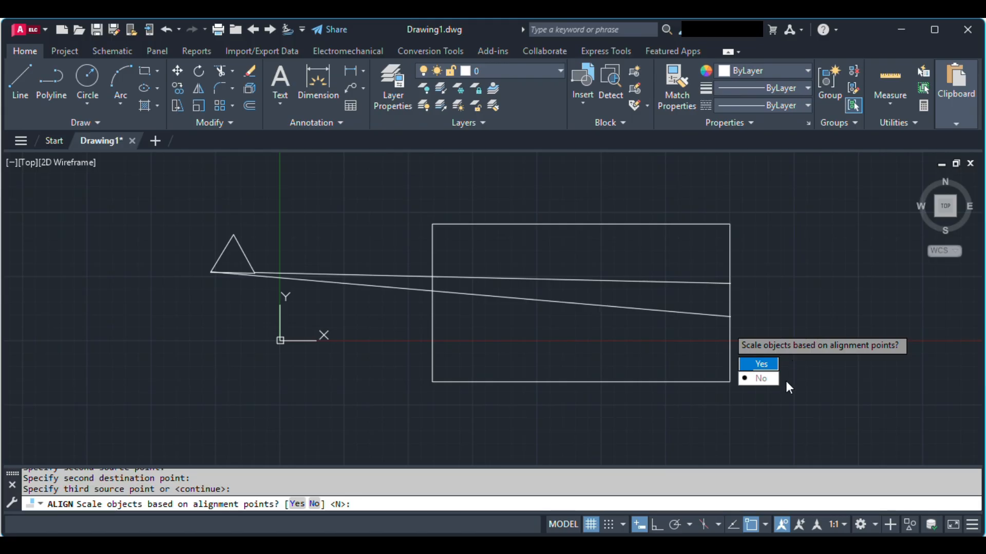
left_click(771, 381)
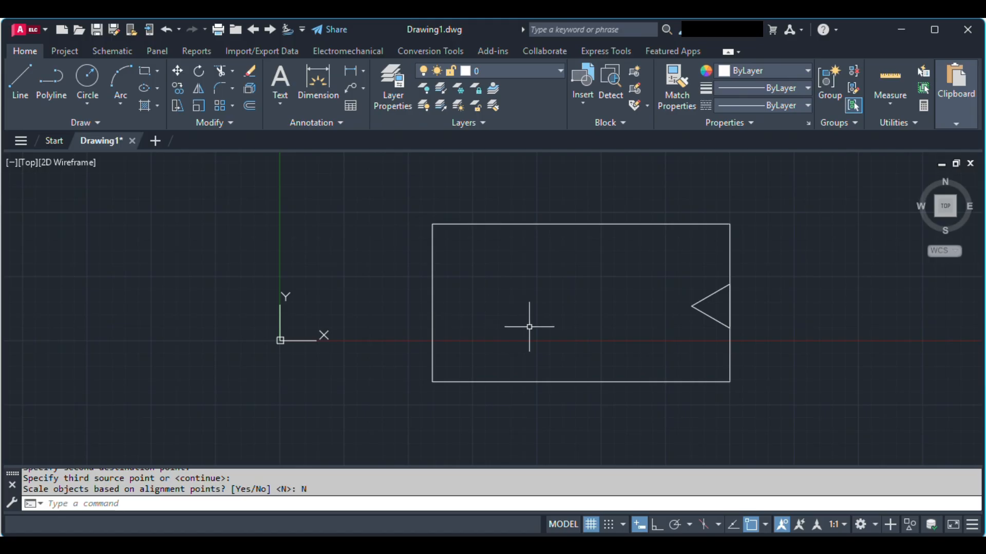
Try aligning the triangle's vertical side to the rectangle's left edge without scaling, keeping its upper vertex above the lower one, and undo the alignment.
type("AL")
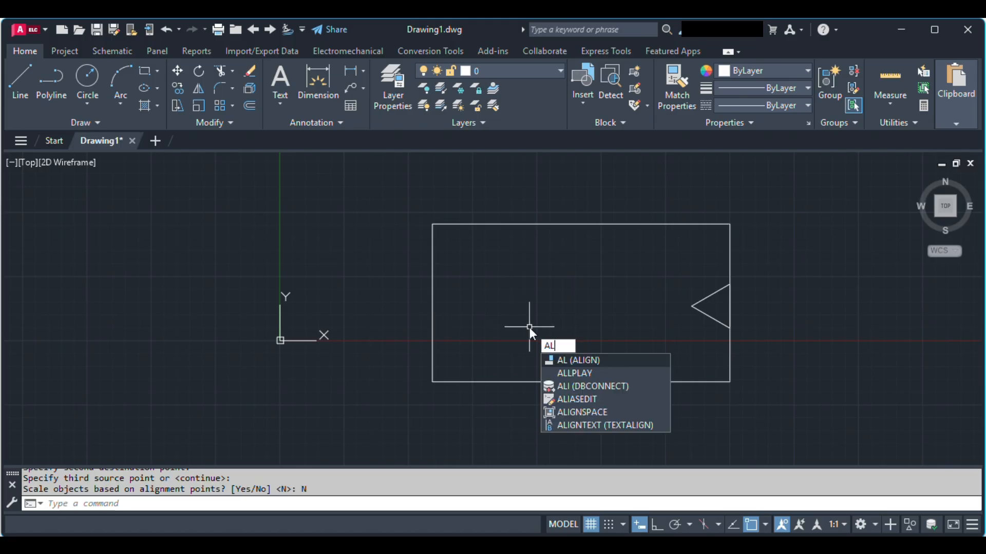
key("Return")
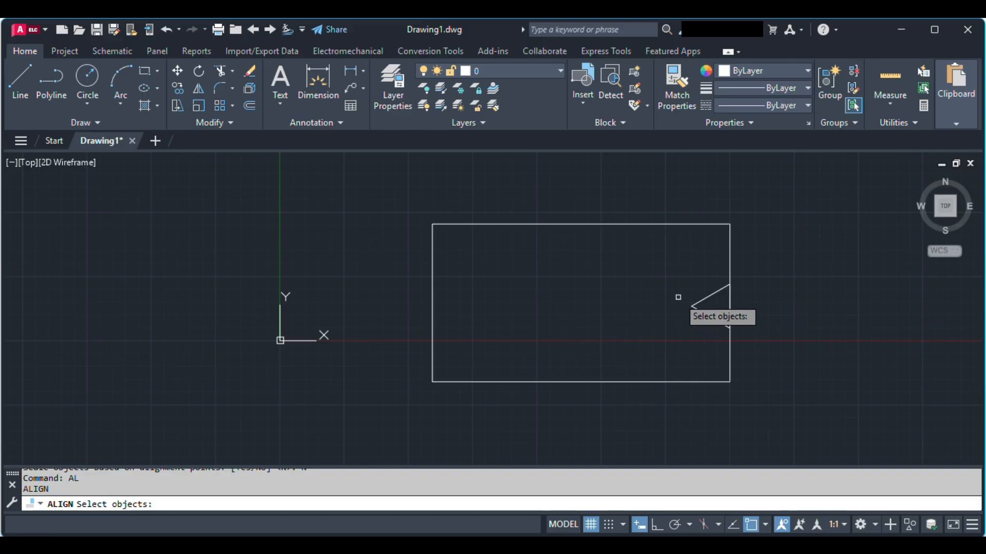
left_click(715, 294)
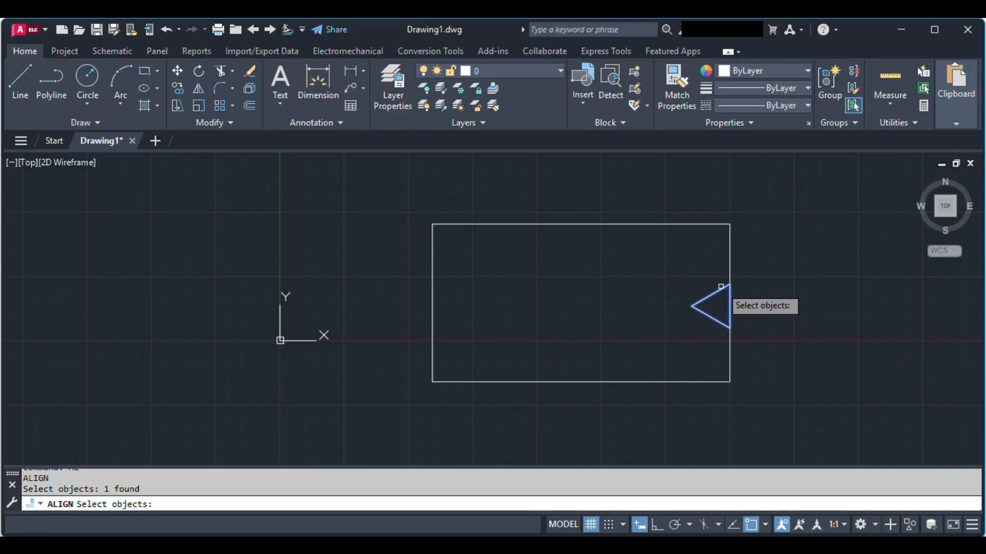
key("Return")
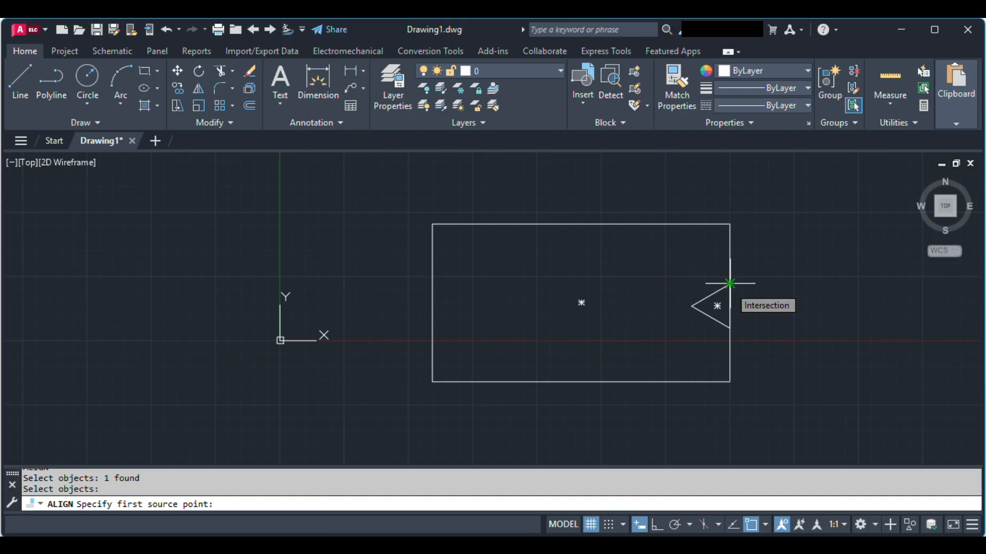
left_click(730, 284)
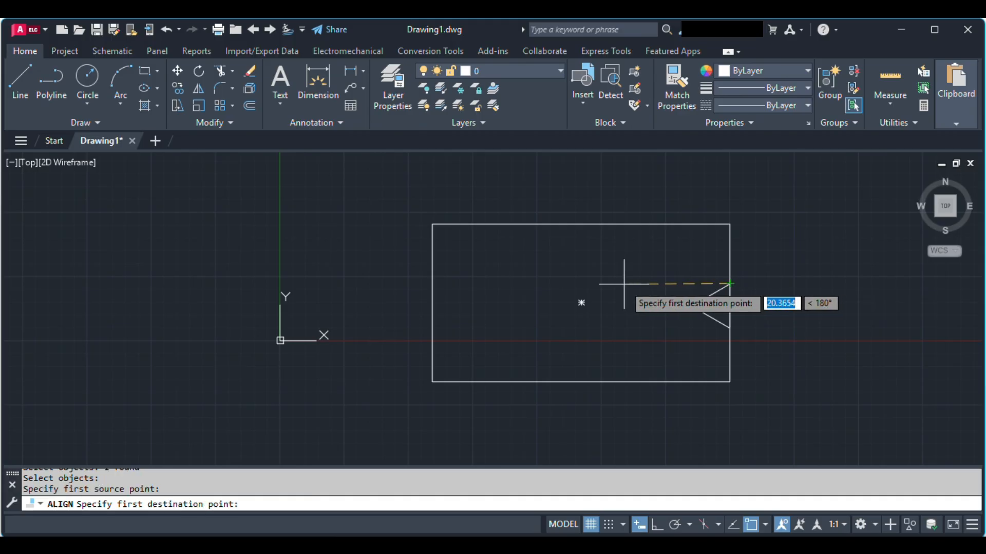
left_click(432, 275)
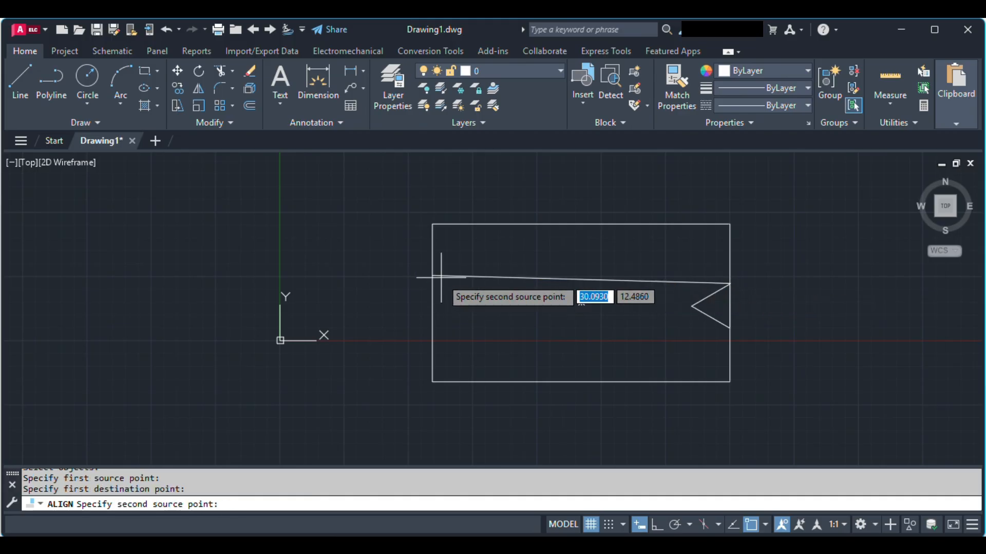
left_click(729, 327)
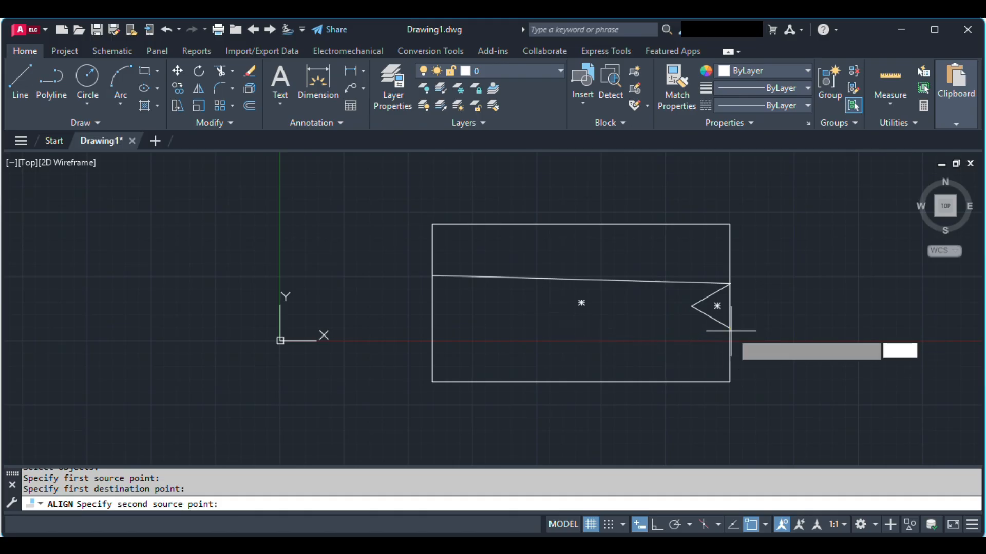
left_click(432, 305)
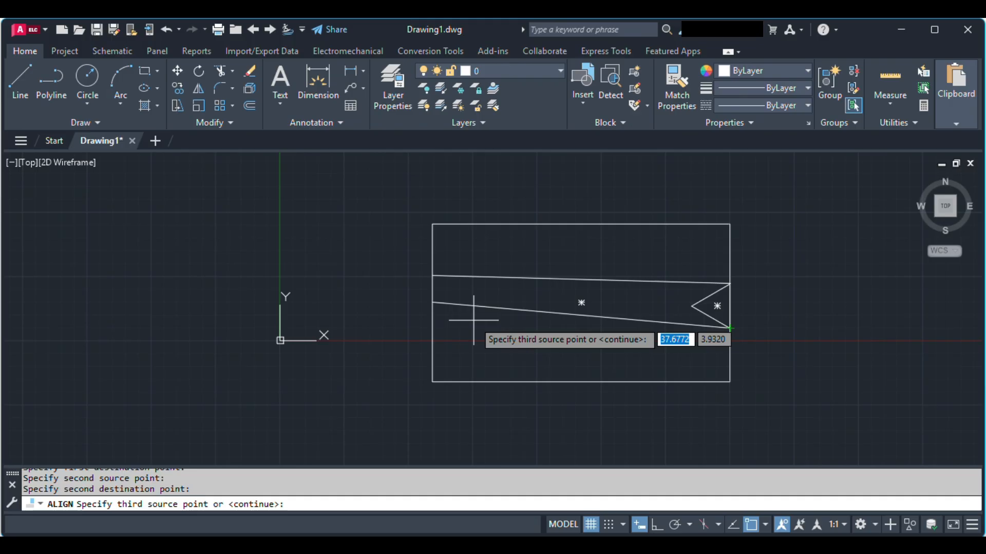
key("Return")
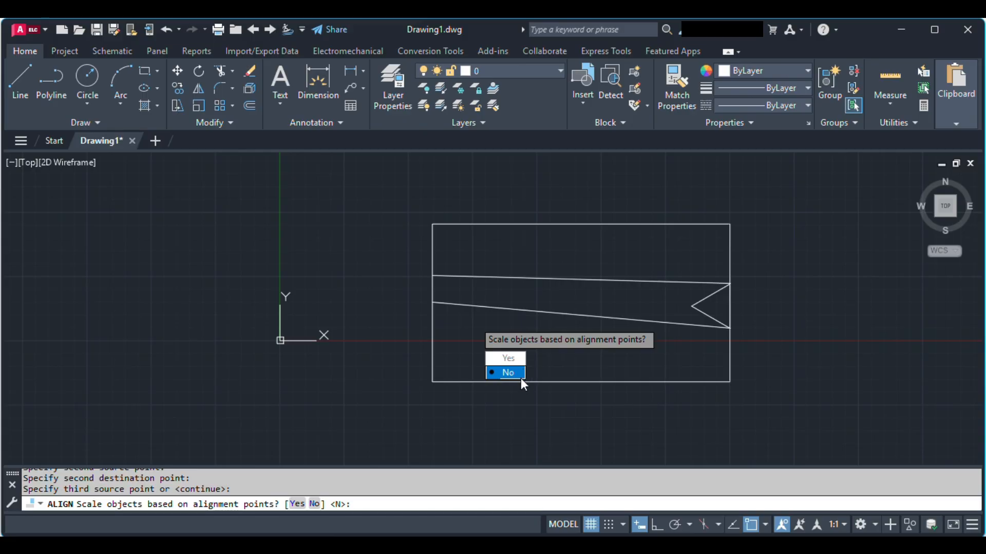
left_click(495, 372)
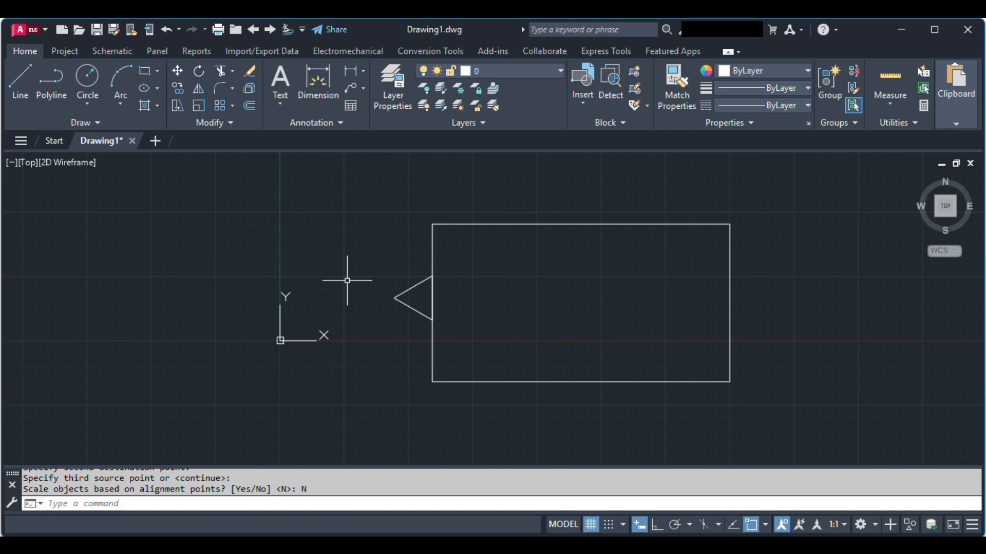
key("ctrl+z")
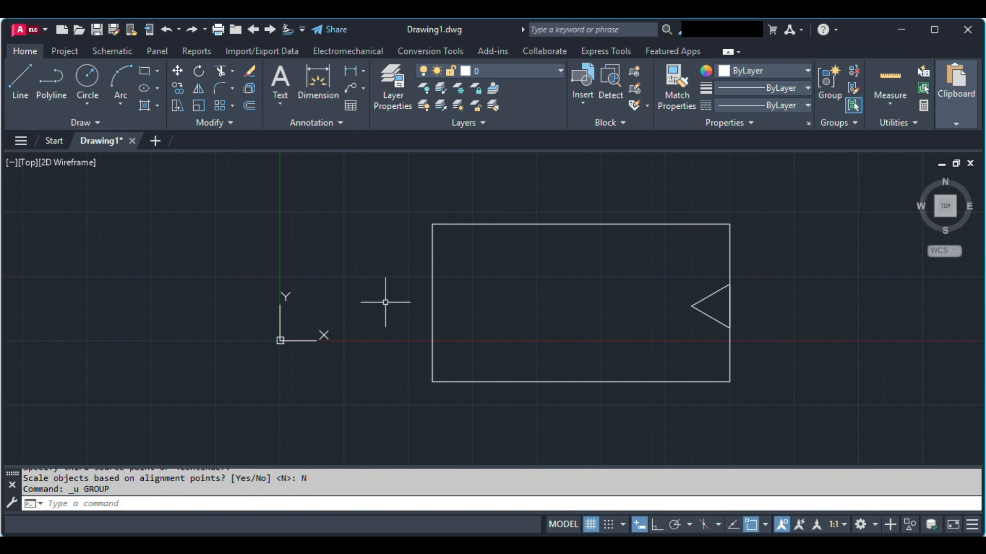
type("ali")
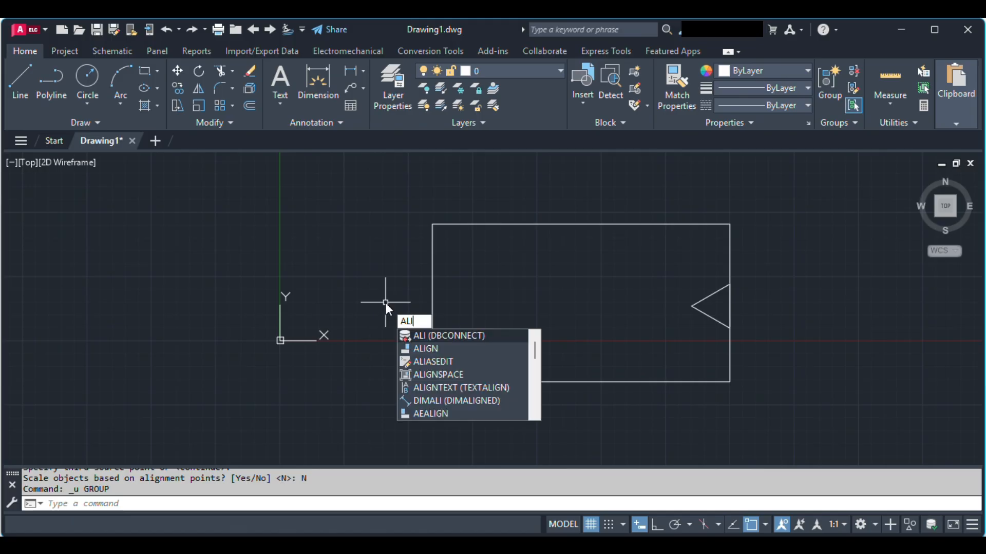
type("g")
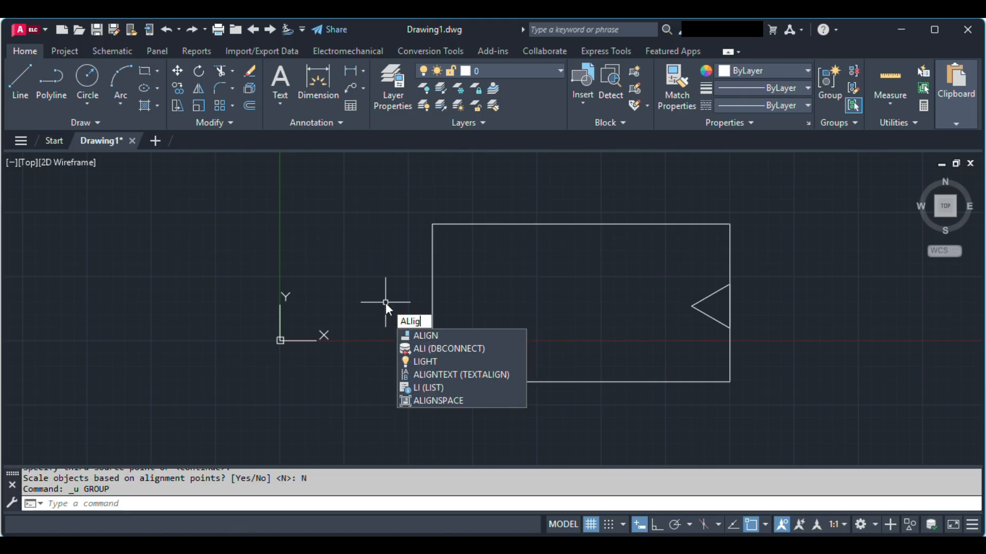
key("Return")
left_click(385, 303)
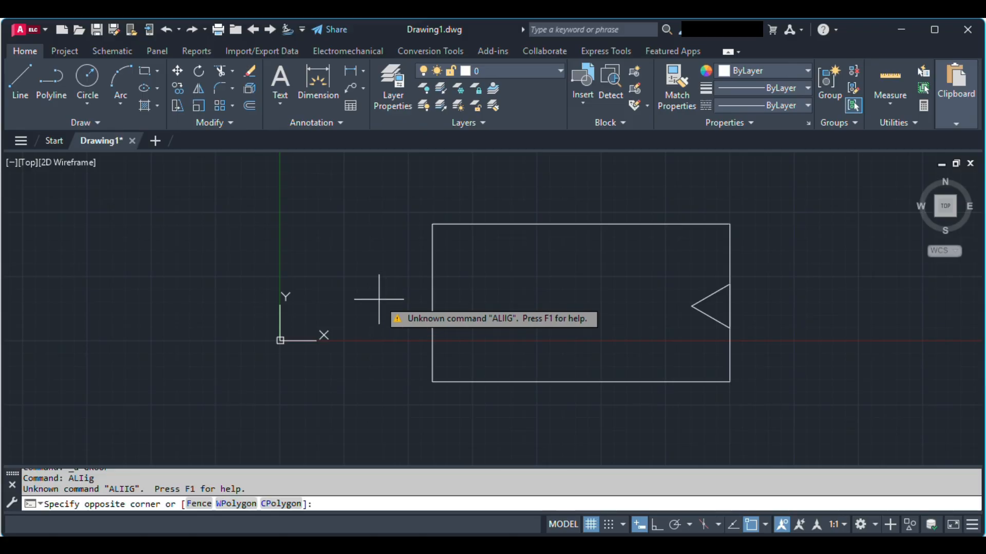
key("Escape")
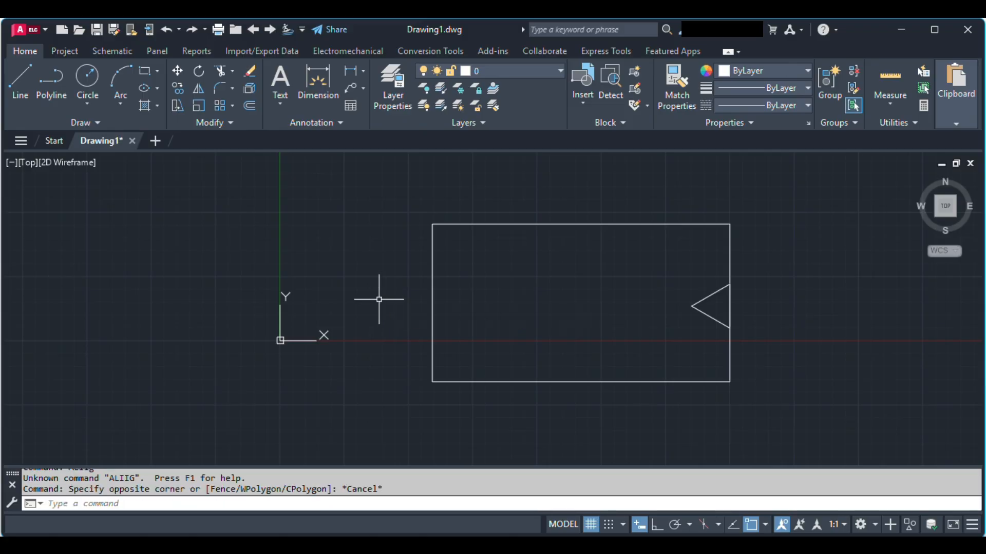
Align the triangle's vertical side to the rectangle's left edge without scaling, matching its upper vertex to a lower point and its lower vertex above it.
type("AL")
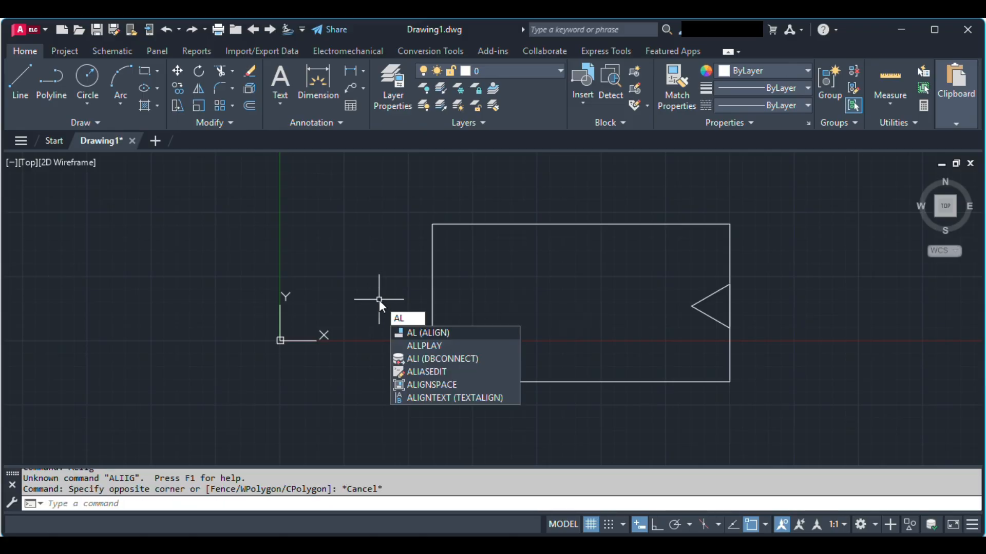
key("Return")
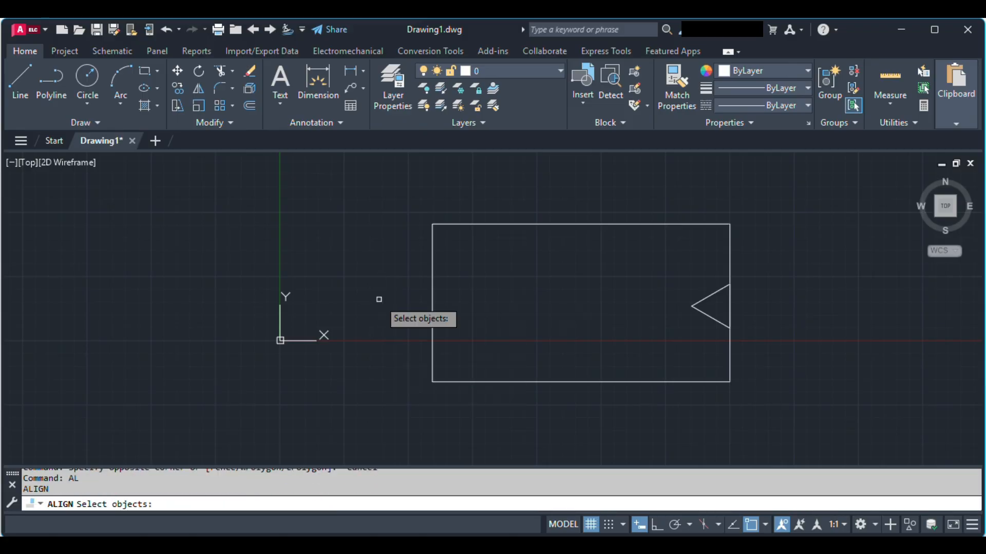
left_click(712, 292)
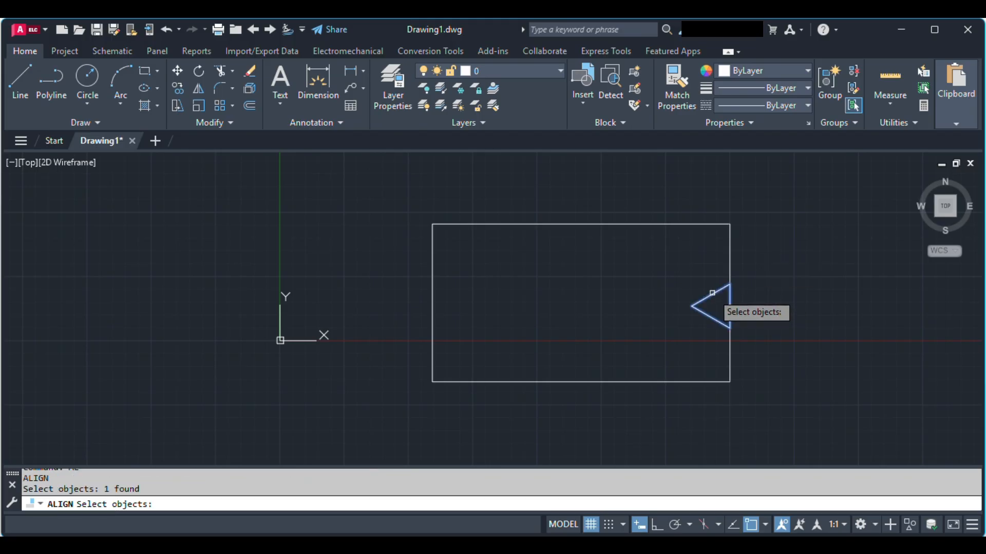
key("Return")
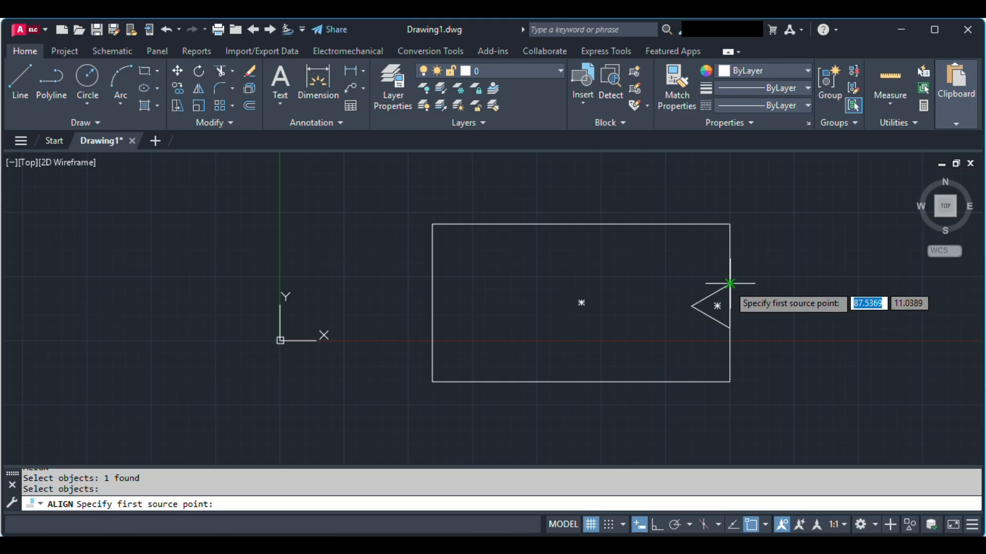
left_click(723, 285)
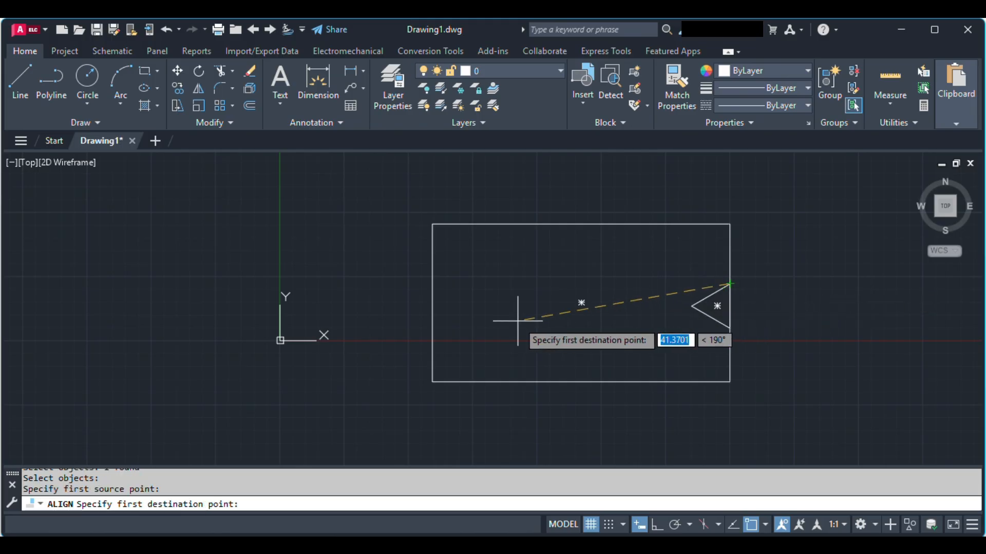
left_click(433, 321)
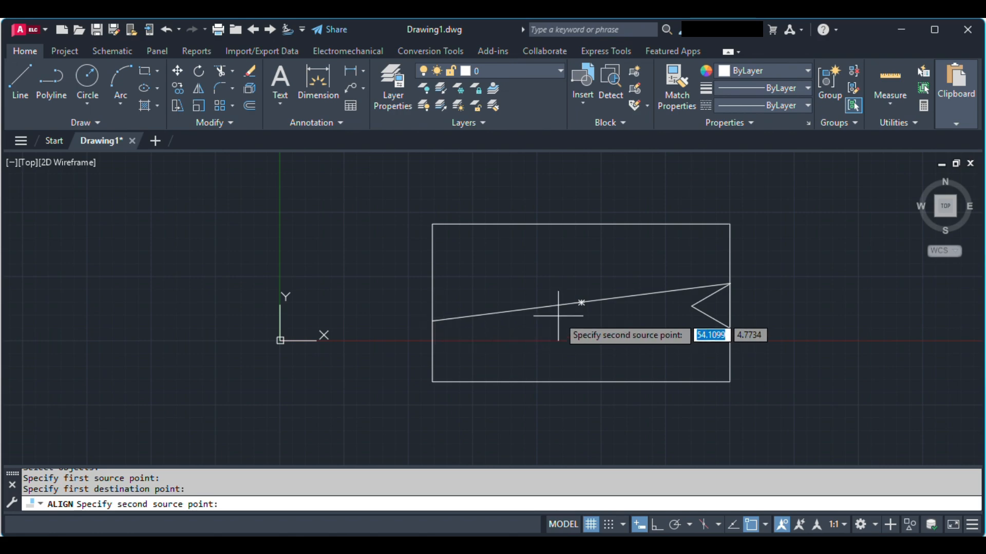
left_click(726, 329)
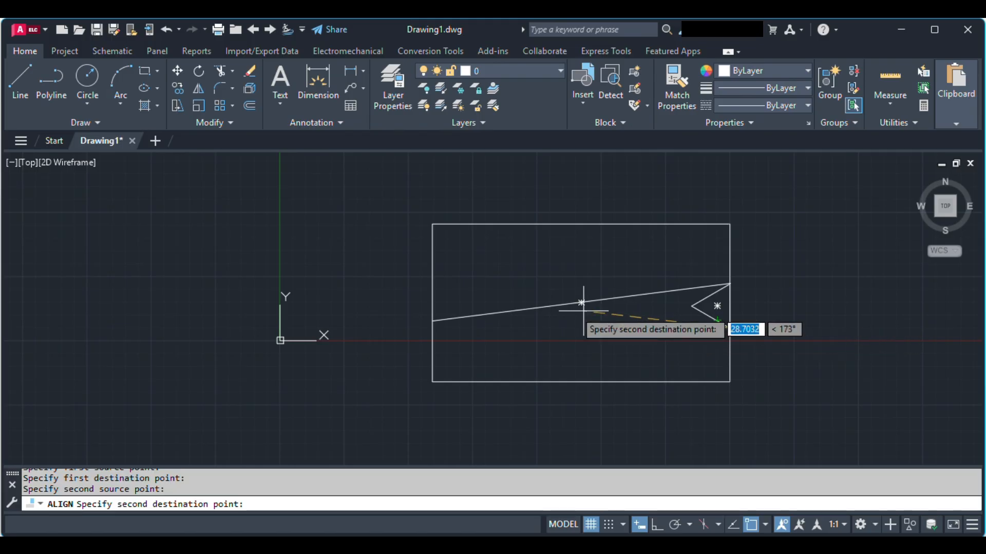
left_click(433, 281)
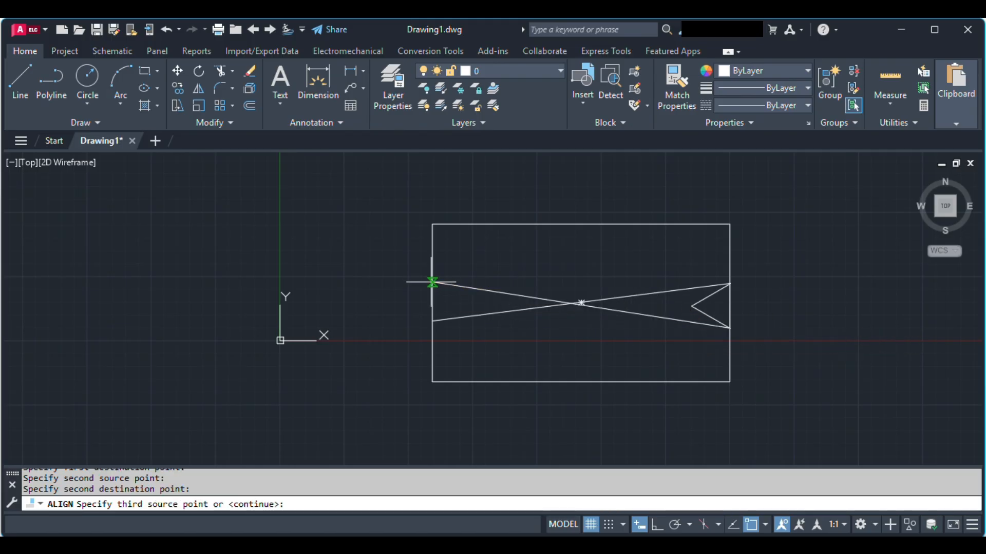
key("Return")
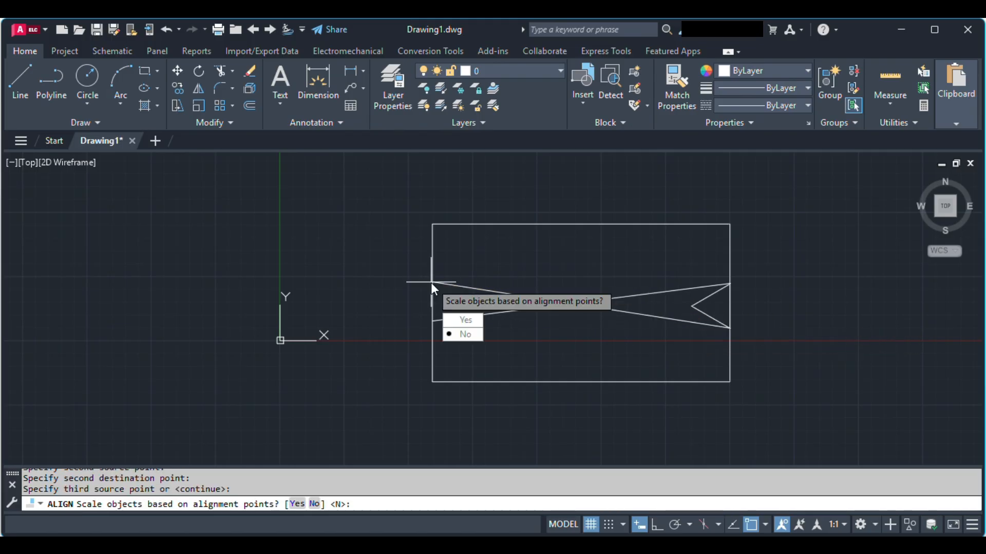
left_click(462, 335)
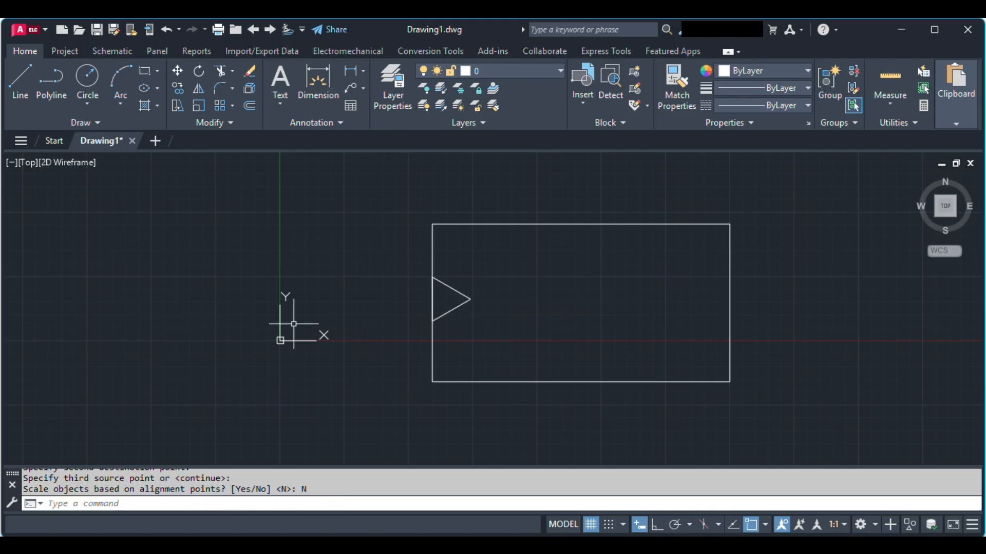